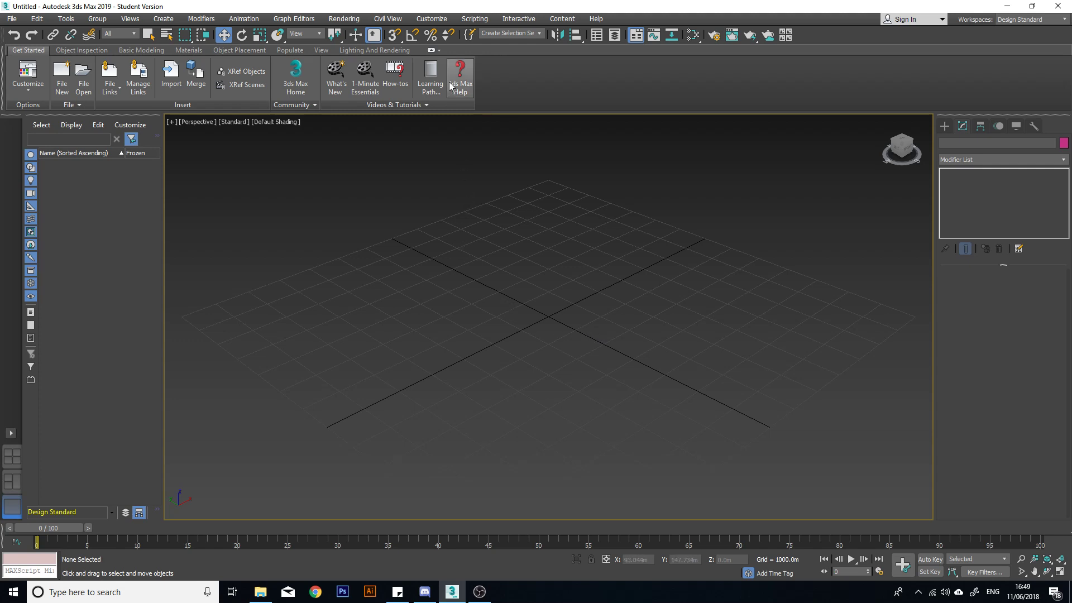
Switch the interface workspace to Default.
{"action": "left_click", "coordinate": [433, 51]}
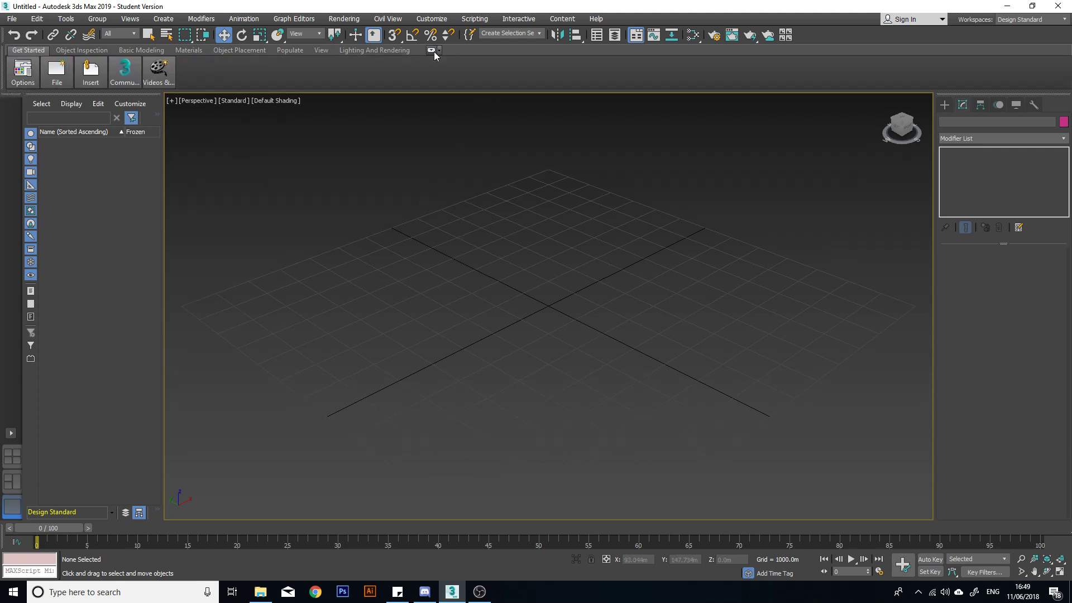
{"action": "left_click", "coordinate": [433, 51]}
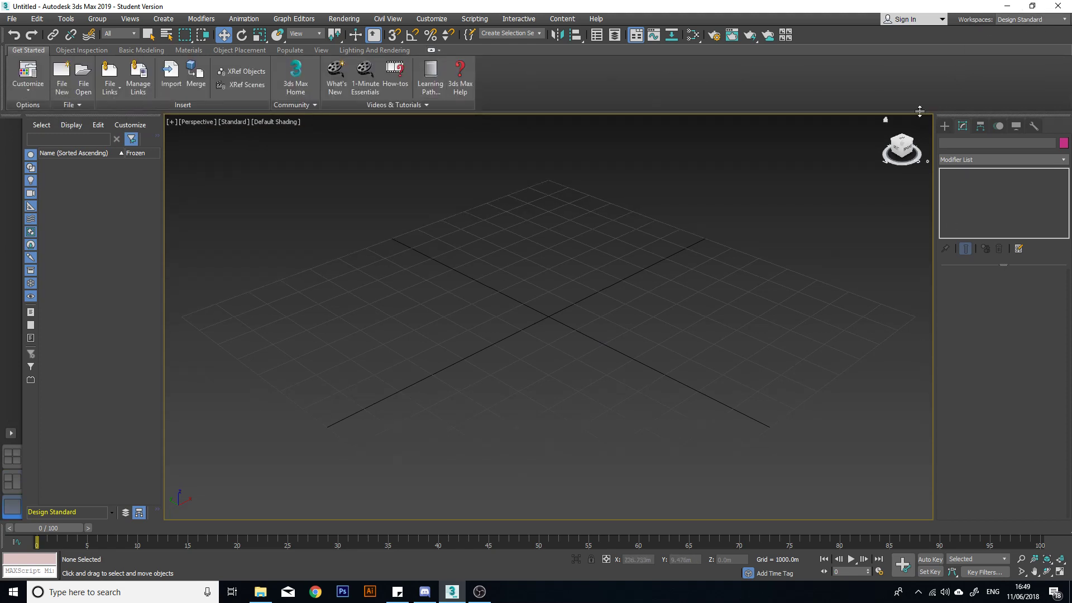
{"action": "left_click", "coordinate": [1063, 21]}
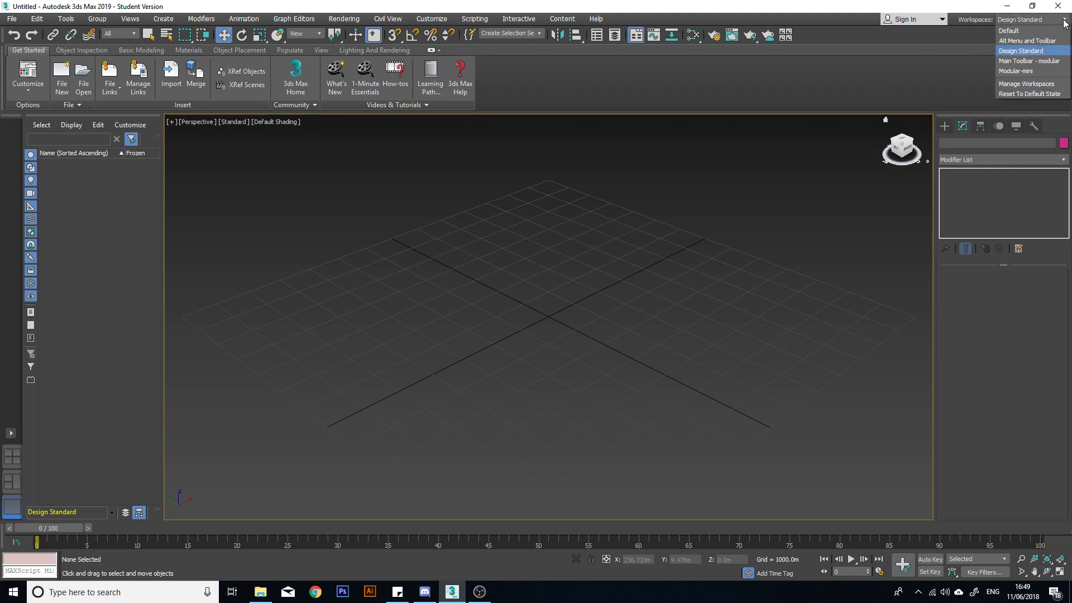
{"action": "left_click", "coordinate": [1041, 51]}
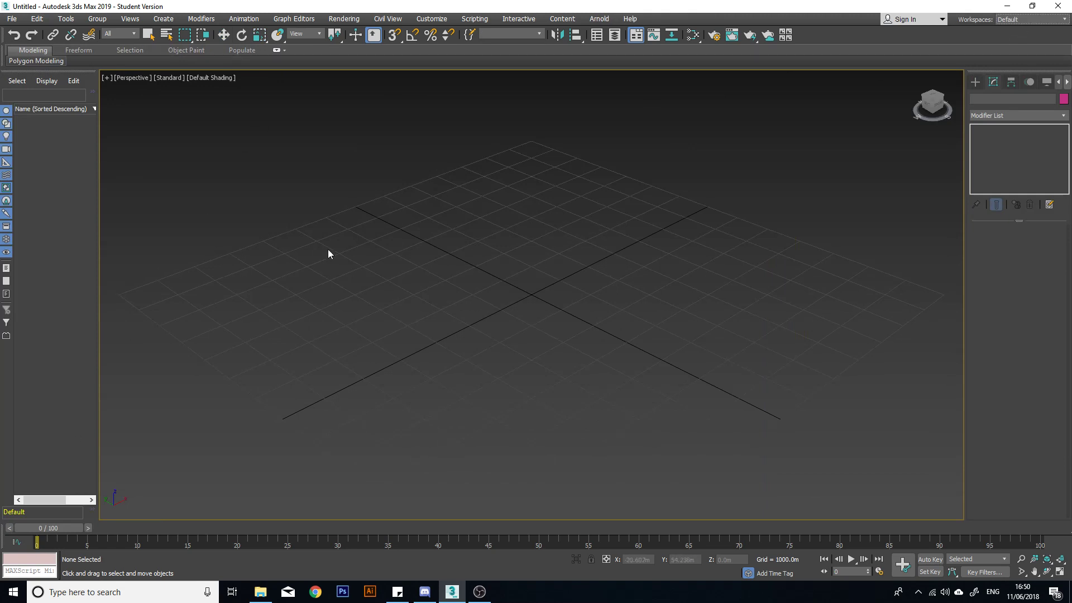
Widen the scene explorer until its Frozen column shows.
{"action": "scroll", "coordinate": [541, 249], "scroll_direction": "down", "scroll_amount": 3}
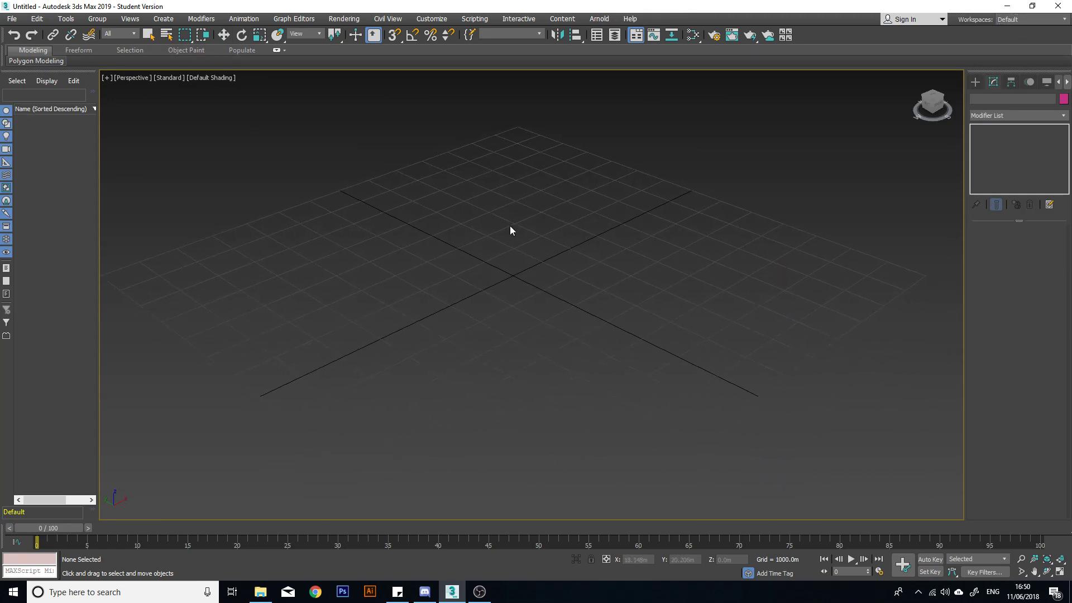
{"action": "scroll", "coordinate": [508, 240], "scroll_direction": "up", "scroll_amount": 3}
{"action": "left_click_drag", "start_coordinate": [100, 126], "coordinate": [125, 127]}
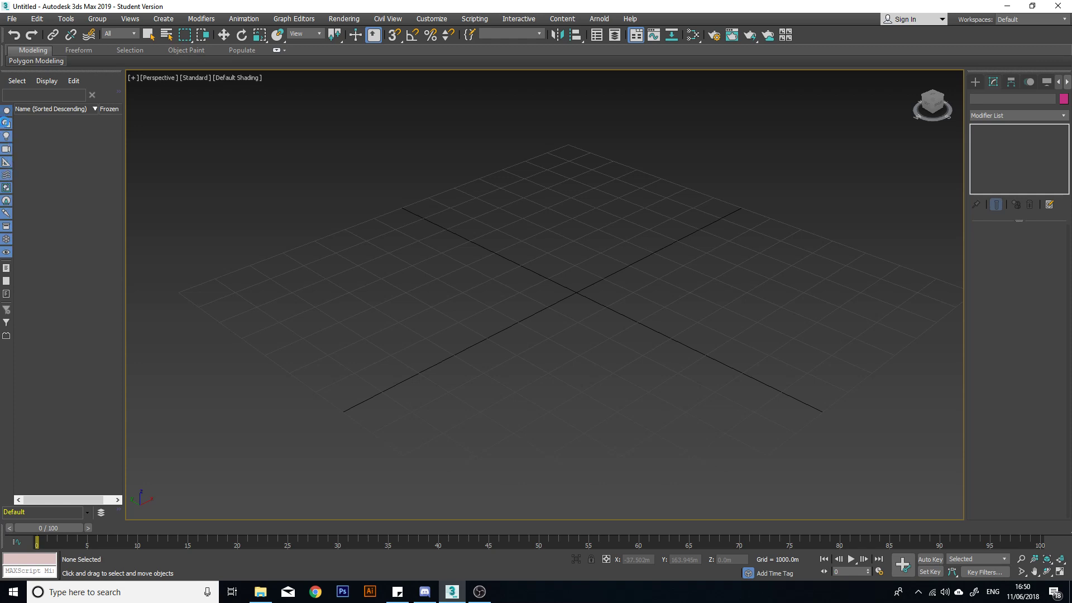
Switch the scene explorer's geometry and shapes display filters off and back on.
{"action": "left_click", "coordinate": [6, 111]}
{"action": "left_click", "coordinate": [7, 124]}
{"action": "left_click", "coordinate": [7, 124]}
{"action": "left_click", "coordinate": [7, 112]}
Review the available file, edit, tools, views, modifier and Arnold commands without running any.
{"action": "left_click", "coordinate": [12, 19]}
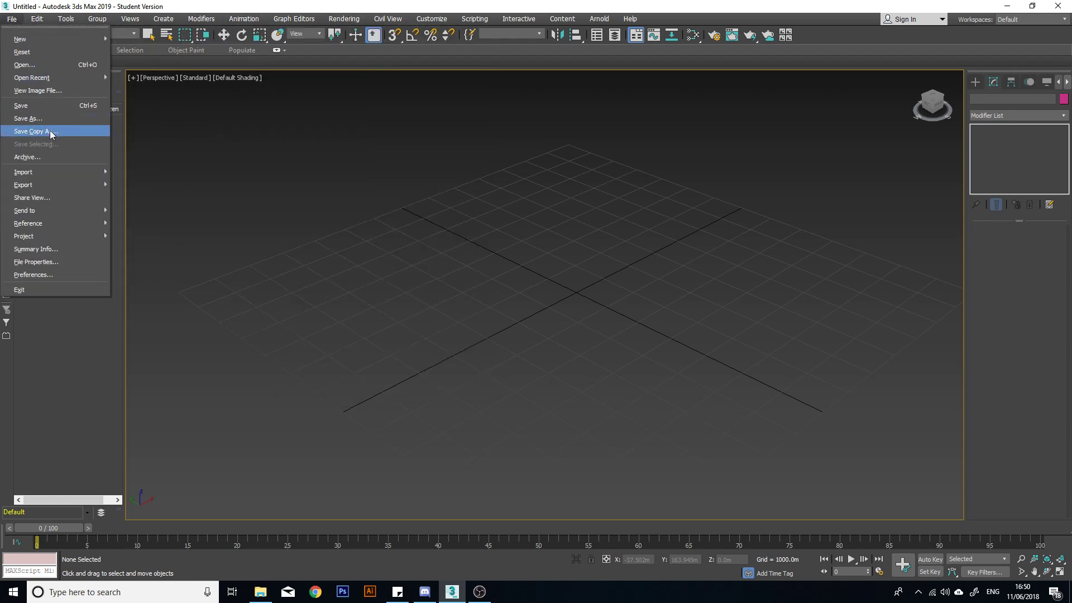
{"action": "mouse_move", "coordinate": [48, 178]}
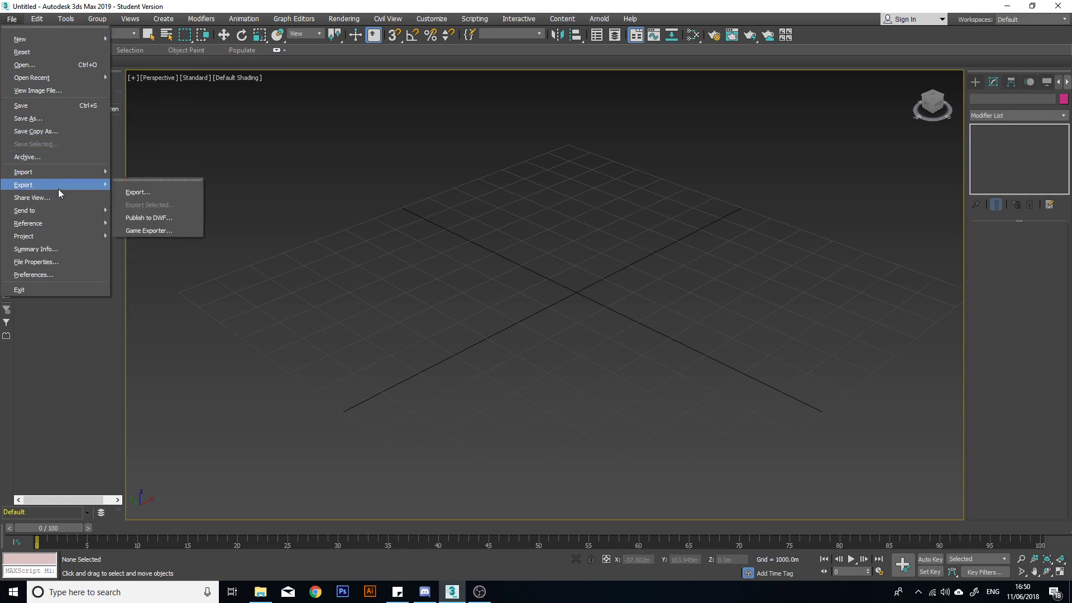
{"action": "left_click", "coordinate": [63, 352]}
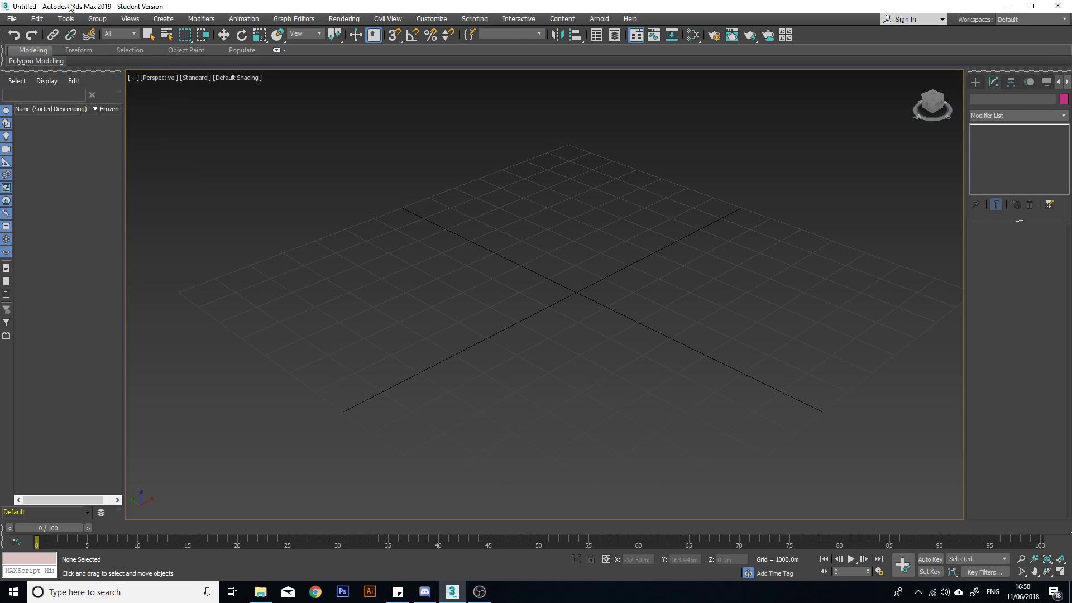
{"action": "left_click", "coordinate": [36, 19]}
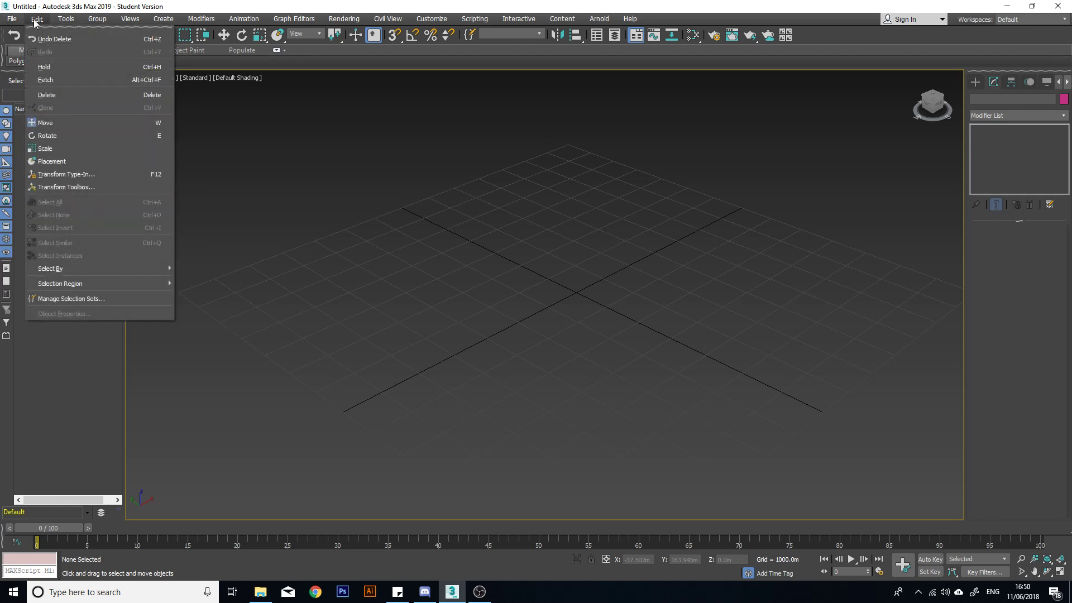
{"action": "left_click", "coordinate": [37, 19]}
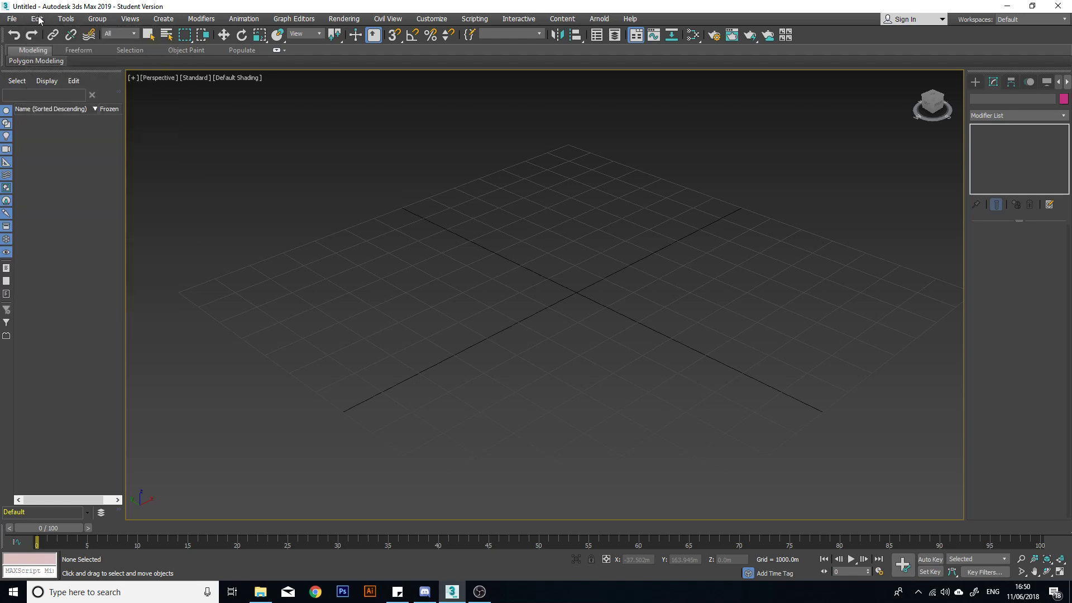
{"action": "left_click", "coordinate": [67, 19]}
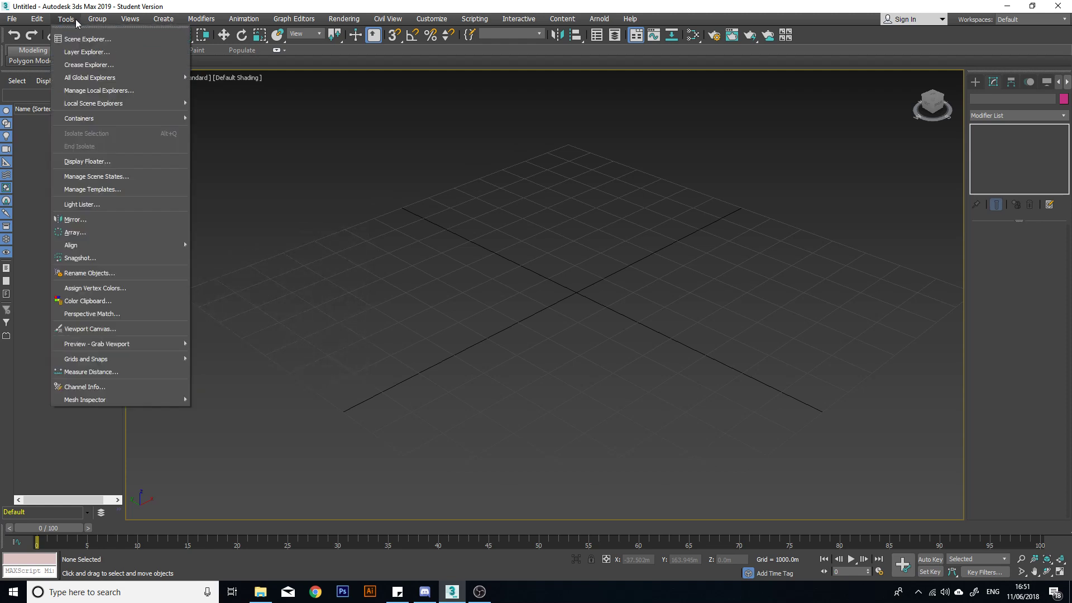
{"action": "mouse_move", "coordinate": [102, 18]}
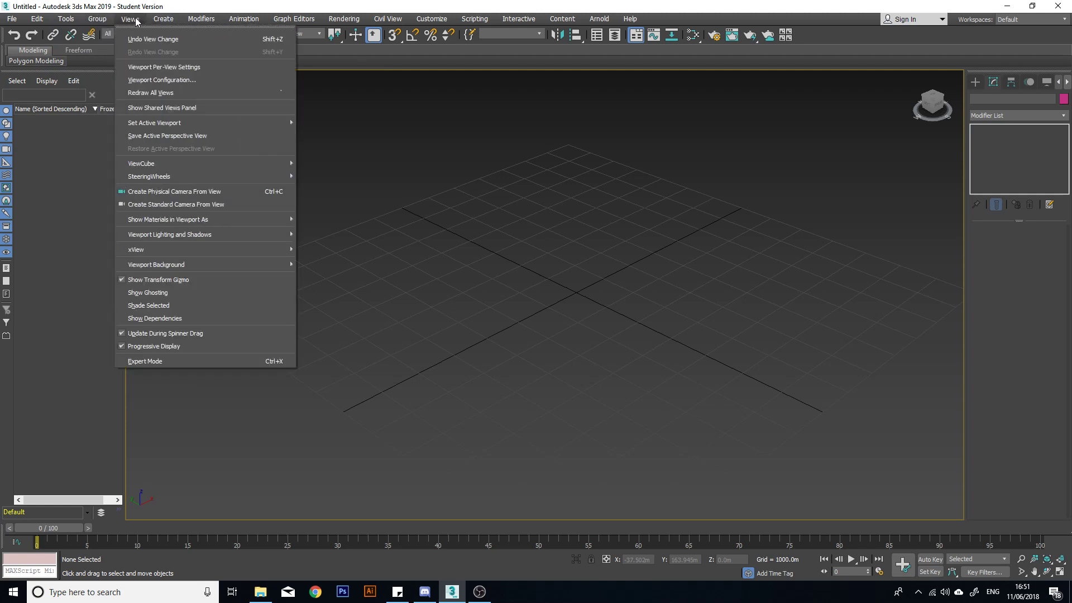
{"action": "mouse_move", "coordinate": [178, 19]}
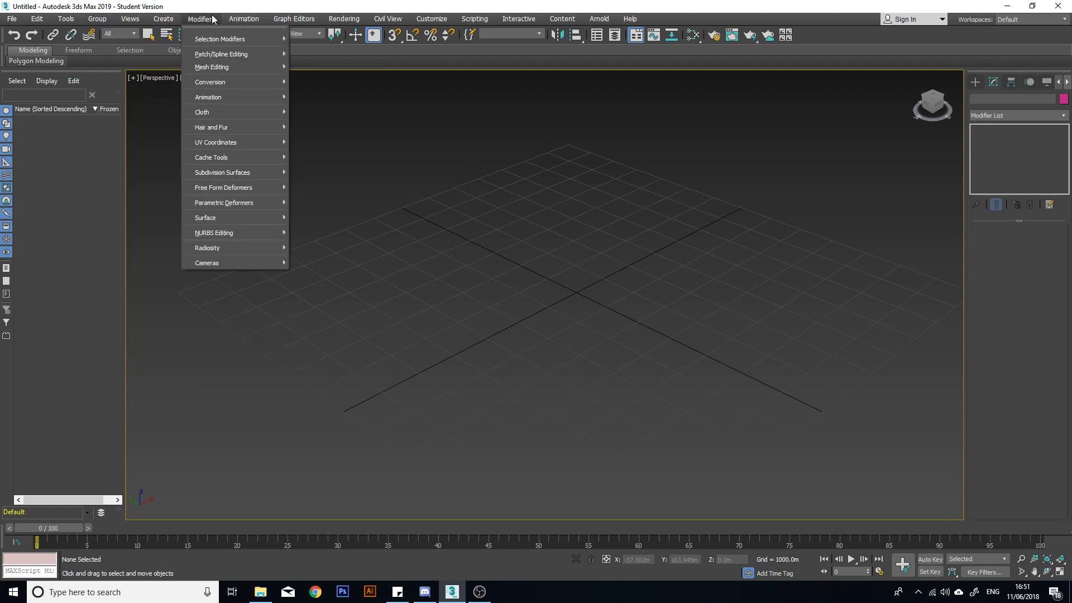
{"action": "mouse_move", "coordinate": [298, 19]}
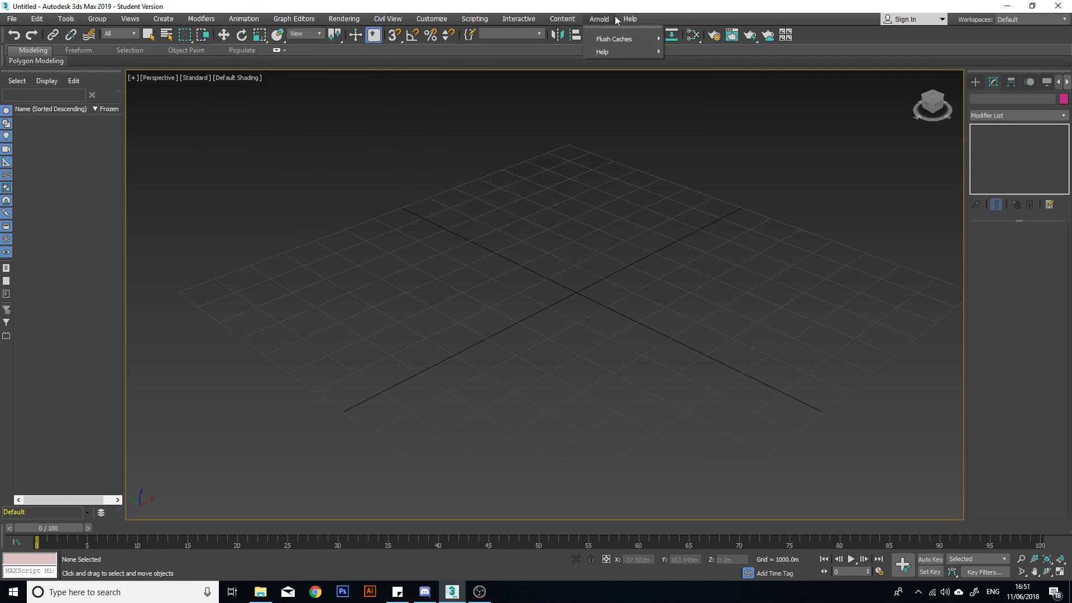
{"action": "left_click", "coordinate": [300, 9]}
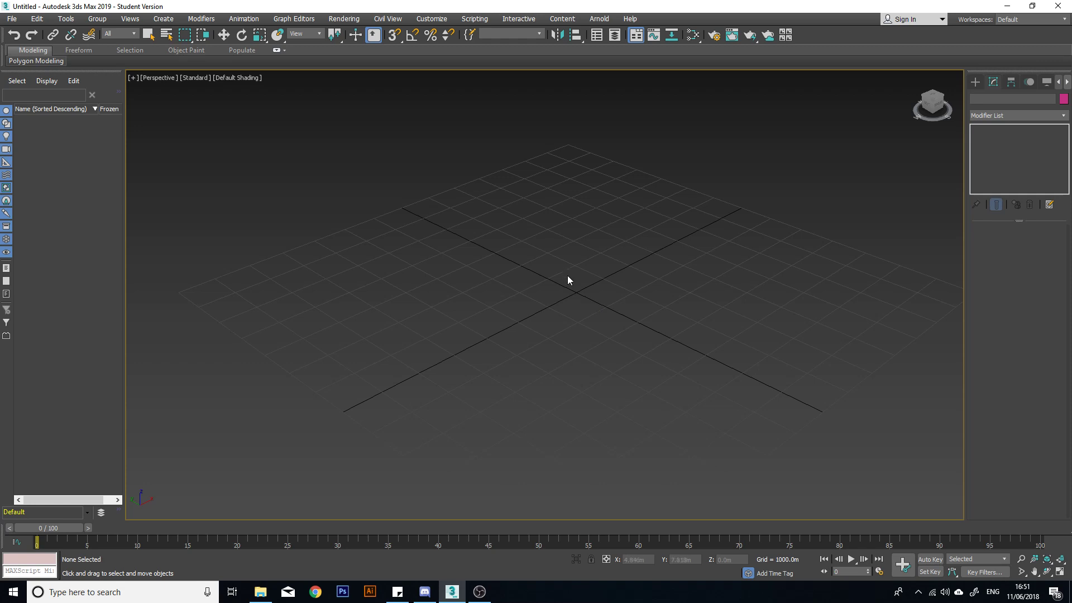
{"action": "middle_click_drag", "start_coordinate": [567, 280], "coordinate": [506, 310]}
{"action": "left_click_drag", "start_coordinate": [399, 361], "coordinate": [394, 364]}
{"action": "left_click_drag", "start_coordinate": [311, 396], "coordinate": [656, 241]}
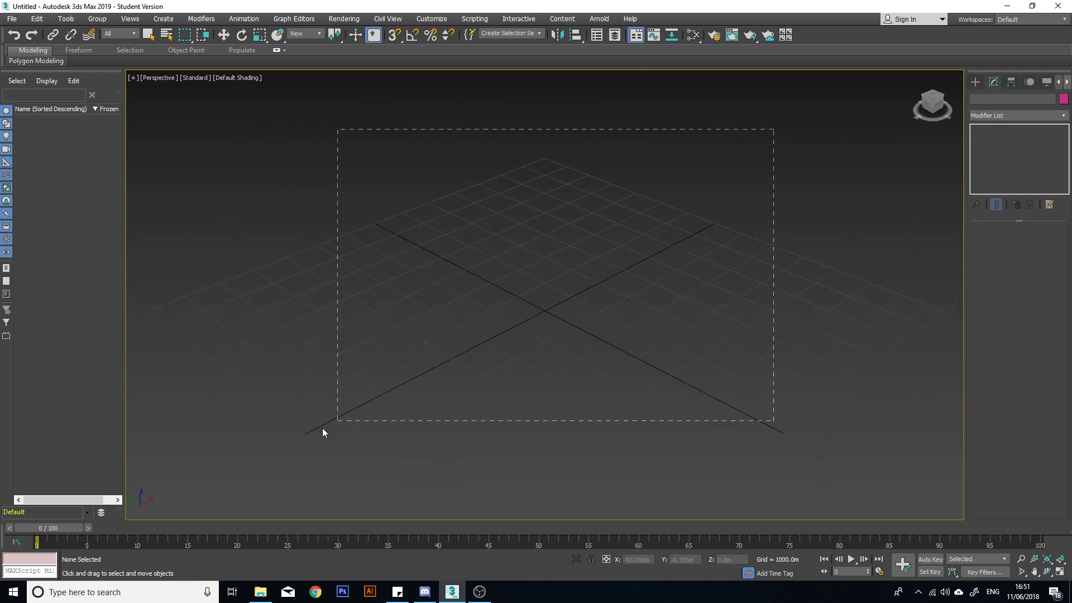
{"action": "left_click_drag", "start_coordinate": [323, 428], "coordinate": [274, 433]}
{"action": "left_click_drag", "start_coordinate": [256, 419], "coordinate": [664, 188]}
{"action": "right_click", "coordinate": [738, 163]}
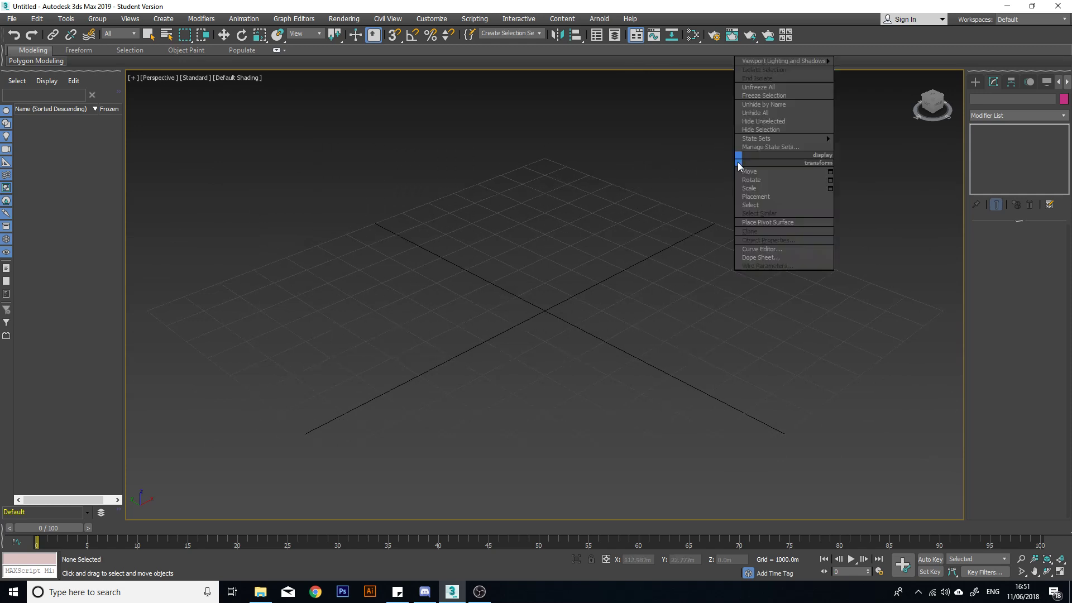
{"action": "mouse_move", "coordinate": [793, 60]}
{"action": "left_click", "coordinate": [678, 198]}
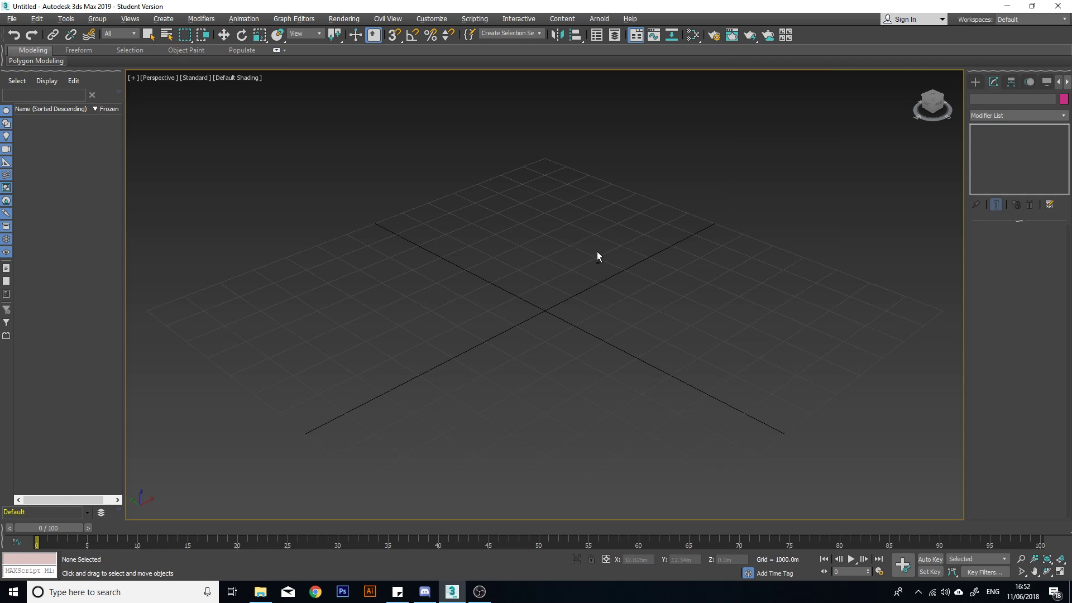
{"action": "middle_click_drag", "start_coordinate": [694, 263], "coordinate": [585, 315], "text": "alt"}
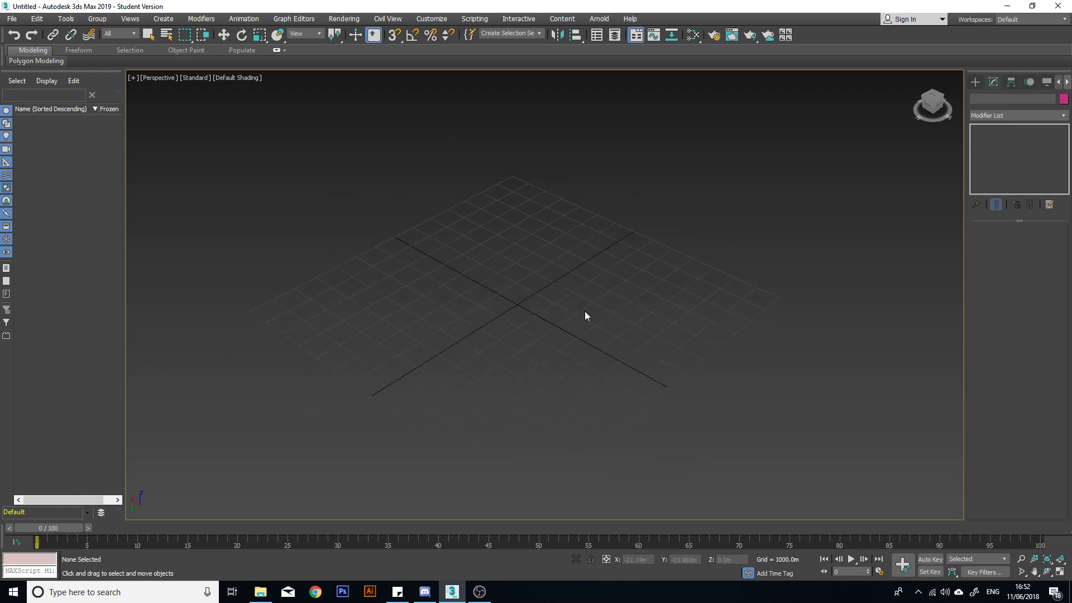
{"action": "middle_click_drag", "start_coordinate": [775, 274], "coordinate": [600, 272], "text": "alt"}
Create a standard primitive box on the grid, about 73 m long, 80 m wide and 46 m high.
{"action": "left_click", "coordinate": [976, 82]}
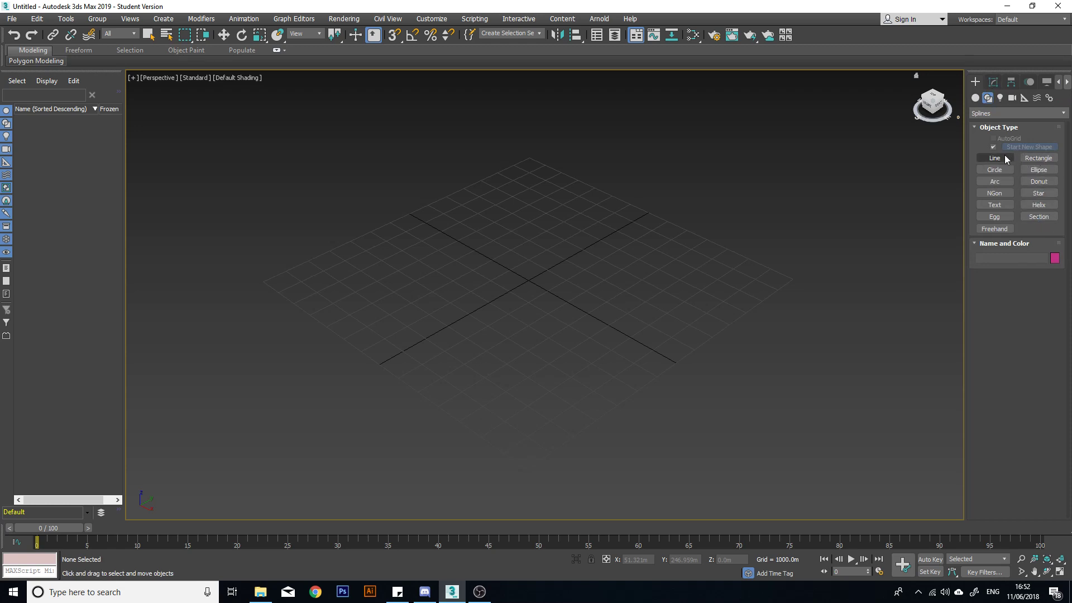
{"action": "left_click", "coordinate": [979, 100]}
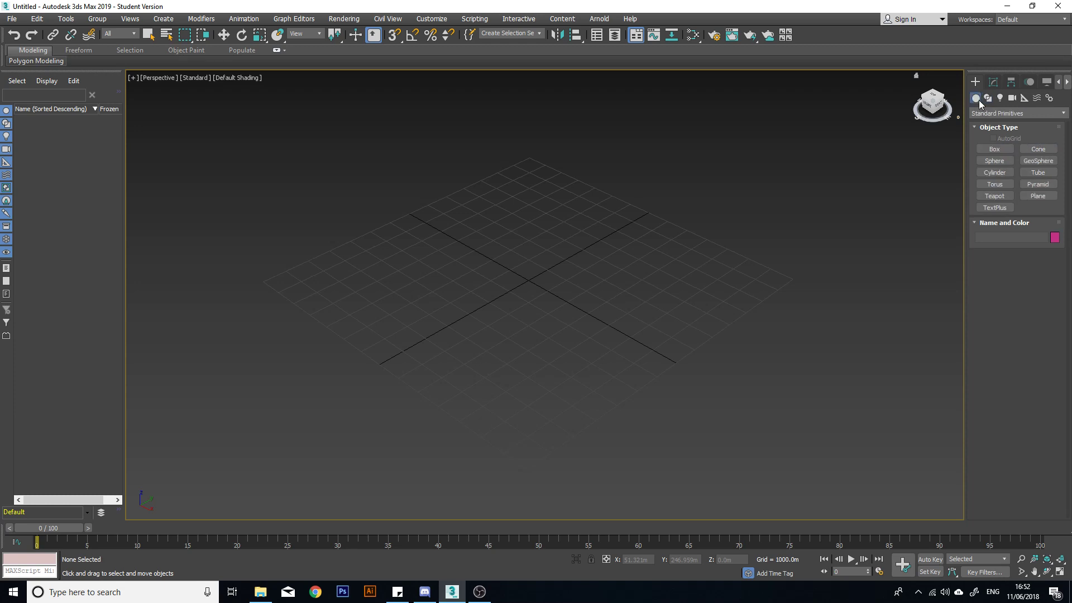
{"action": "left_click", "coordinate": [997, 150]}
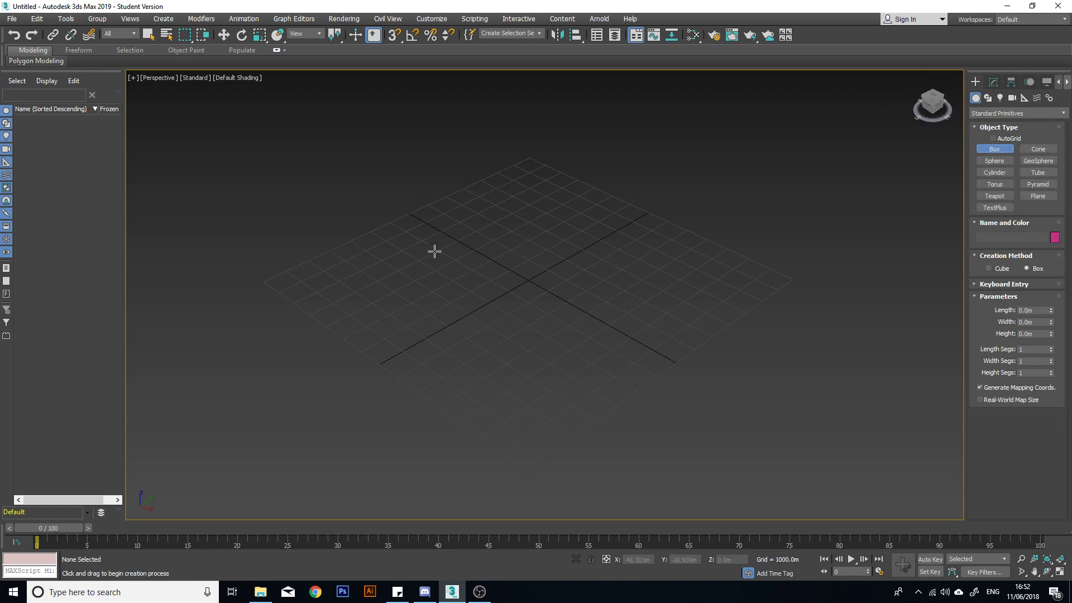
{"action": "left_click", "coordinate": [437, 271]}
{"action": "left_click_drag", "start_coordinate": [436, 270], "coordinate": [552, 280]}
{"action": "left_click_drag", "start_coordinate": [669, 269], "coordinate": [723, 275]}
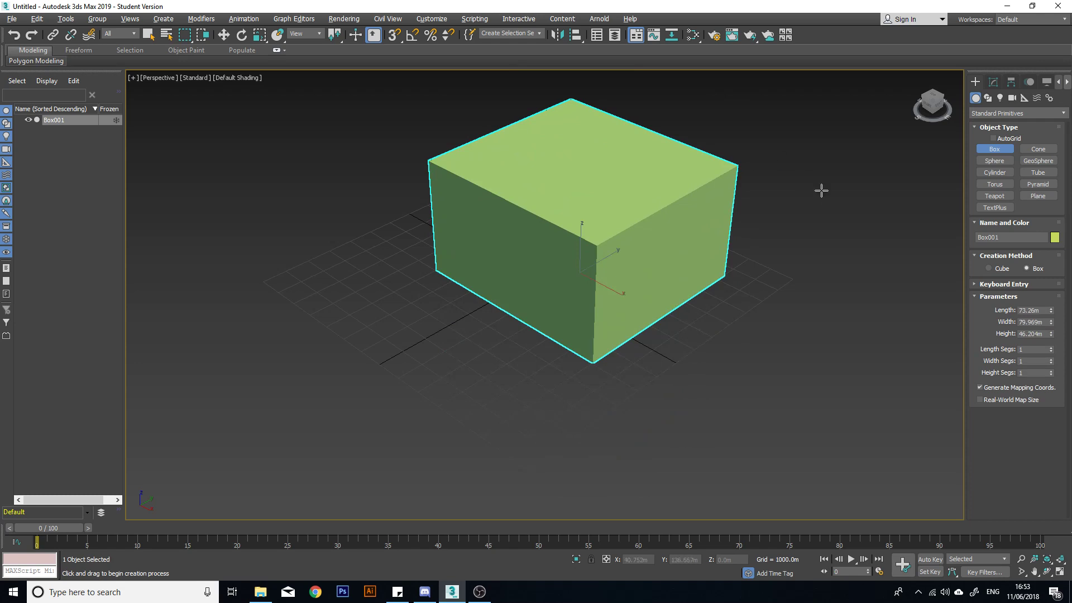
Examine the new box from several sides and at different distances.
{"action": "middle_click_drag", "start_coordinate": [821, 191], "coordinate": [718, 222], "text": "alt"}
{"action": "scroll", "coordinate": [631, 207], "scroll_direction": "up", "scroll_amount": 4}
{"action": "middle_click_drag", "start_coordinate": [785, 210], "coordinate": [563, 275], "text": "alt"}
{"action": "scroll", "coordinate": [660, 207], "scroll_direction": "down", "scroll_amount": 5}
{"action": "scroll", "coordinate": [665, 206], "scroll_direction": "up", "scroll_amount": 5}
{"action": "scroll", "coordinate": [667, 208], "scroll_direction": "down", "scroll_amount": 2}
{"action": "scroll", "coordinate": [669, 207], "scroll_direction": "up", "scroll_amount": 2}
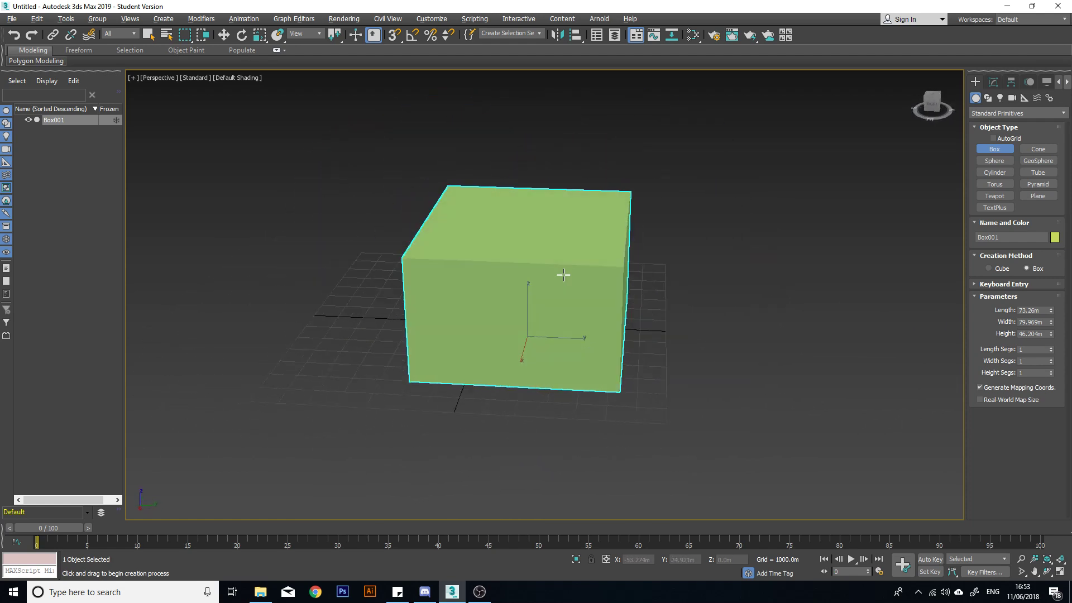
{"action": "middle_click_drag", "start_coordinate": [627, 256], "coordinate": [507, 250], "text": "alt"}
{"action": "scroll", "coordinate": [602, 211], "scroll_direction": "up", "scroll_amount": 3}
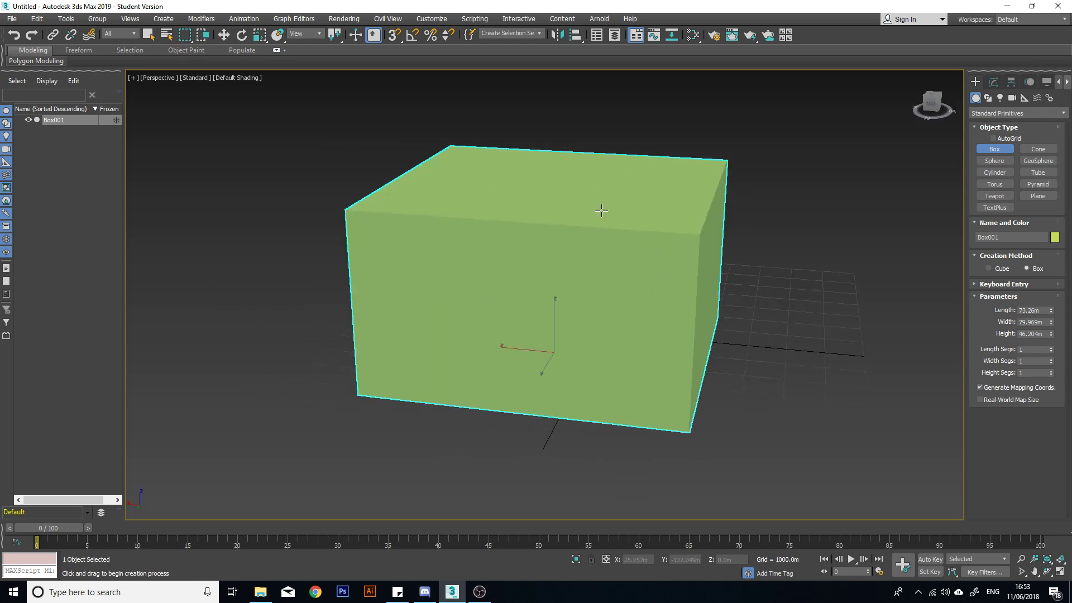
{"action": "middle_click_drag", "start_coordinate": [658, 206], "coordinate": [615, 218], "text": "alt"}
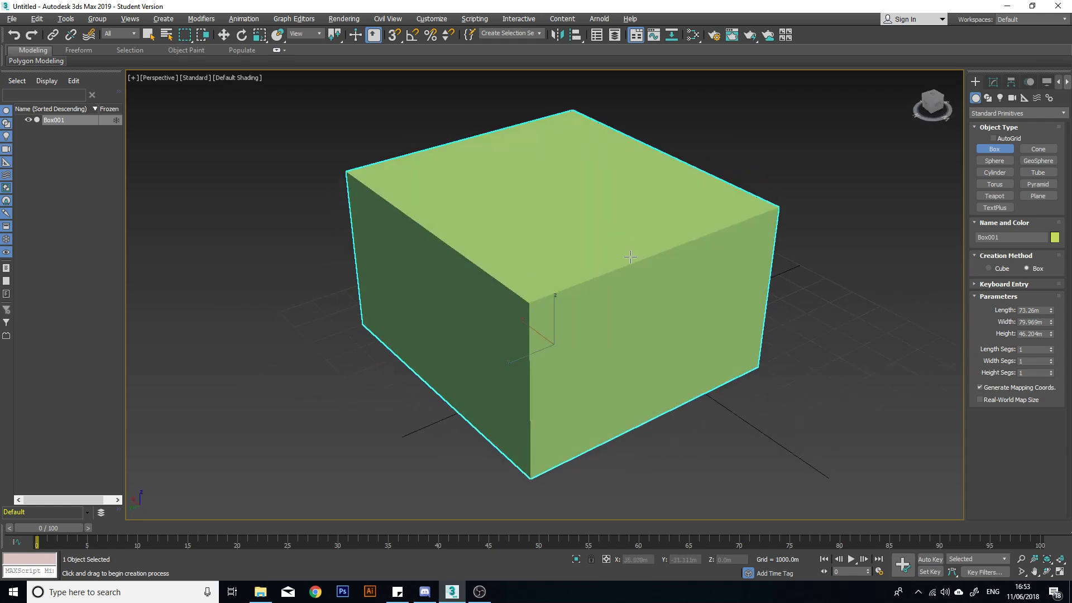
{"action": "middle_click_drag", "start_coordinate": [630, 256], "coordinate": [651, 270], "text": "alt"}
{"action": "middle_click_drag", "start_coordinate": [540, 278], "coordinate": [523, 262], "text": "alt"}
Activate the Move tool, turn on edged faces in the perspective view and reselect the box.
{"action": "key", "text": "w"}
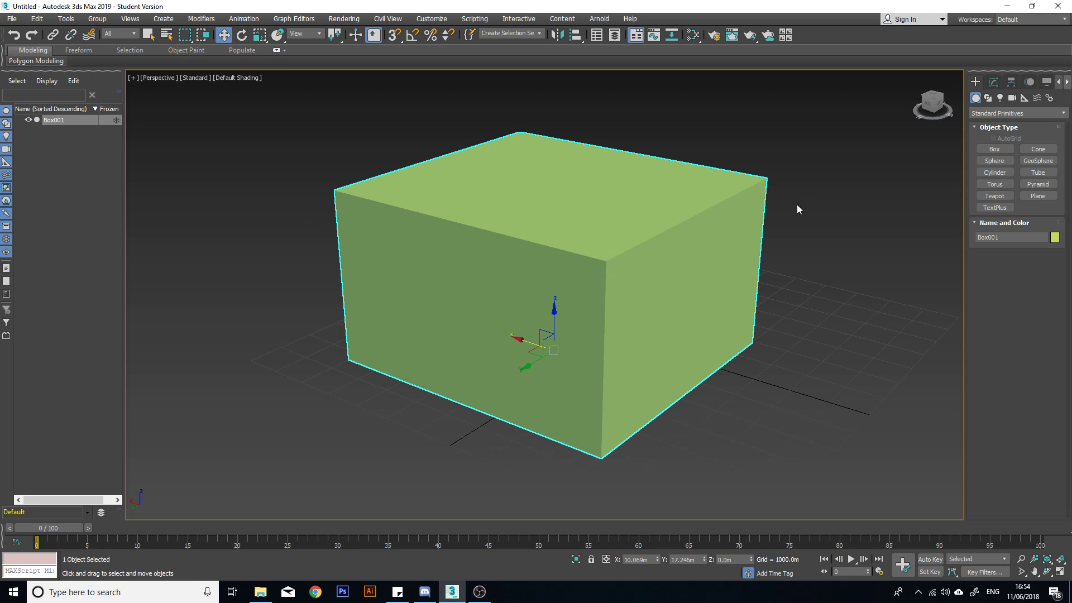
{"action": "key", "text": "F4"}
{"action": "left_click", "coordinate": [818, 235]}
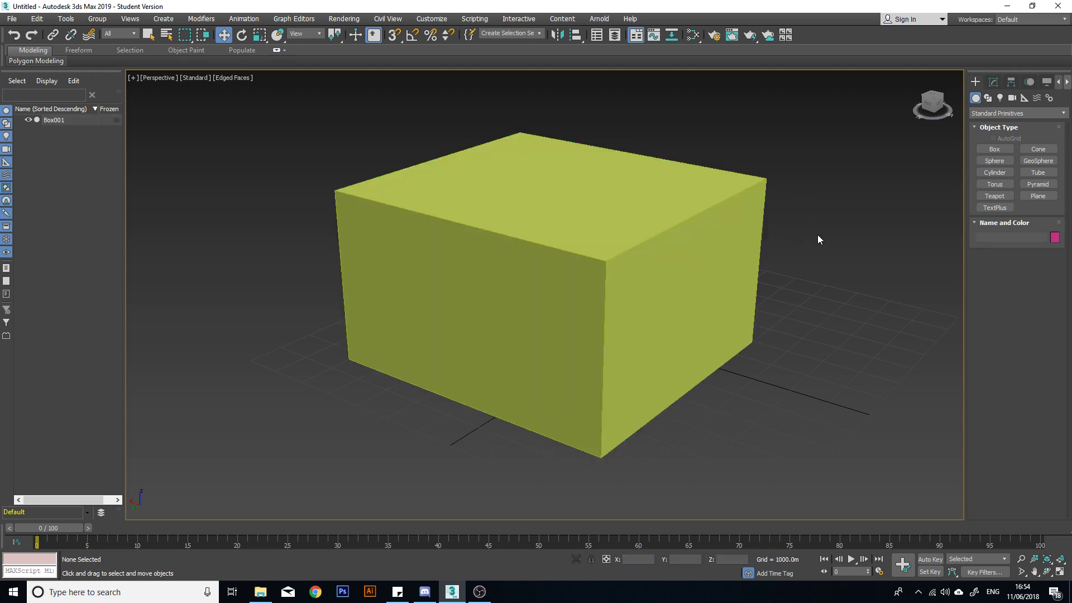
{"action": "left_click", "coordinate": [651, 249]}
Add an Edit Poly modifier to the selected box.
{"action": "middle_click_drag", "start_coordinate": [642, 257], "coordinate": [950, 266], "text": "alt"}
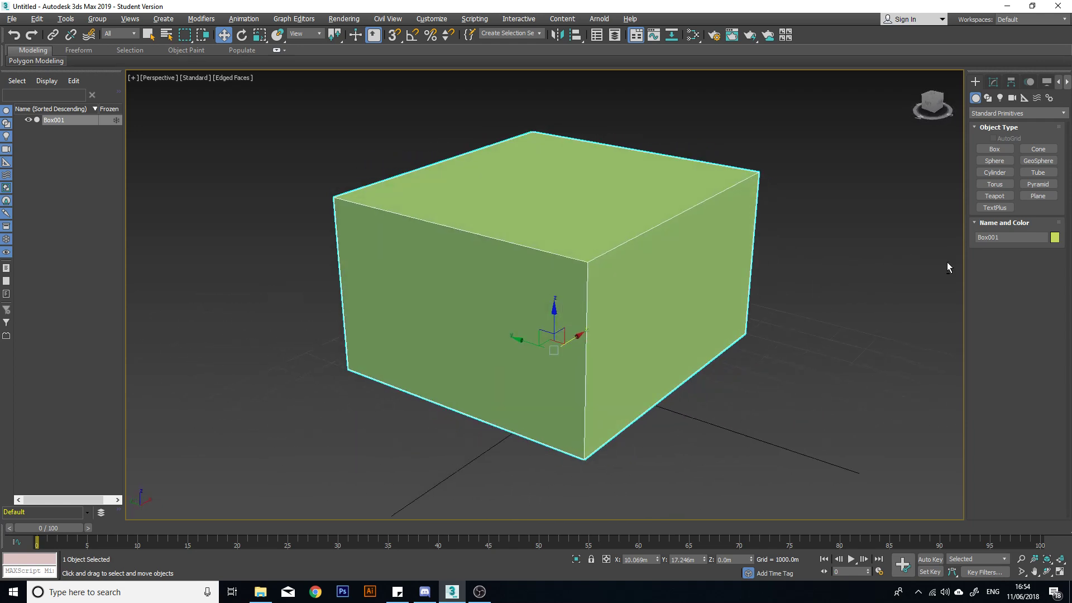
{"action": "middle_click_drag", "start_coordinate": [636, 237], "coordinate": [435, 244], "text": "alt"}
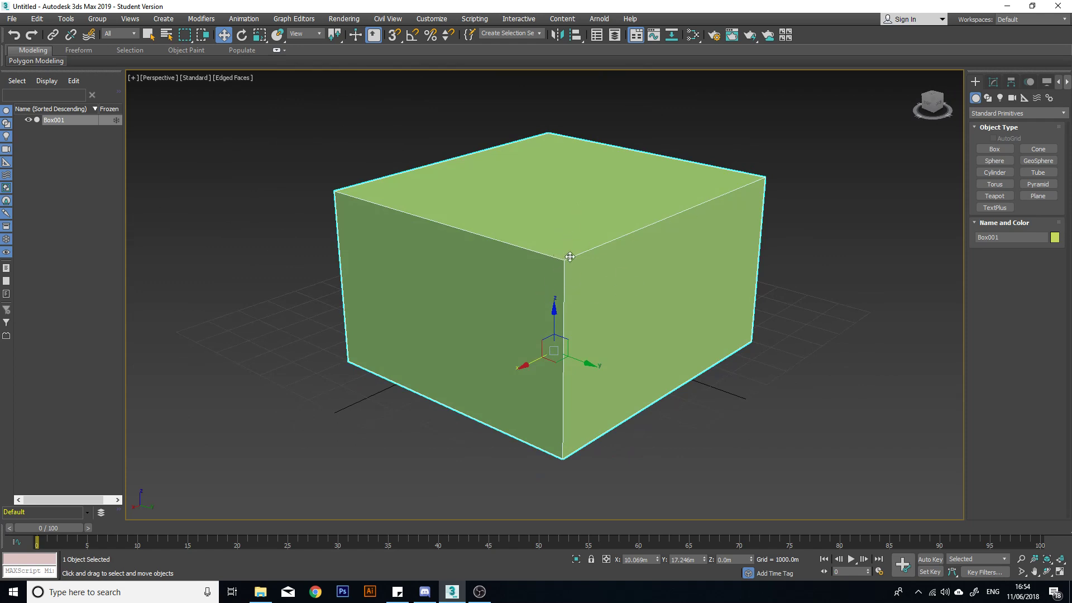
{"action": "middle_click_drag", "start_coordinate": [570, 256], "coordinate": [523, 244], "text": "alt"}
{"action": "scroll", "coordinate": [532, 257], "scroll_direction": "up", "scroll_amount": 1}
{"action": "scroll", "coordinate": [533, 259], "scroll_direction": "down", "scroll_amount": 1}
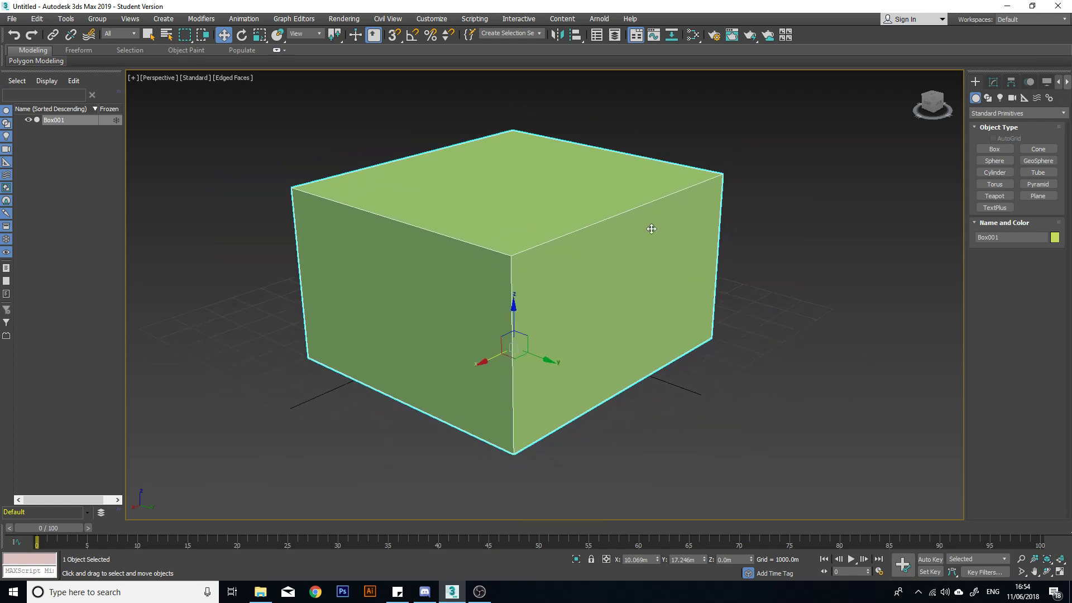
{"action": "left_click", "coordinate": [993, 81]}
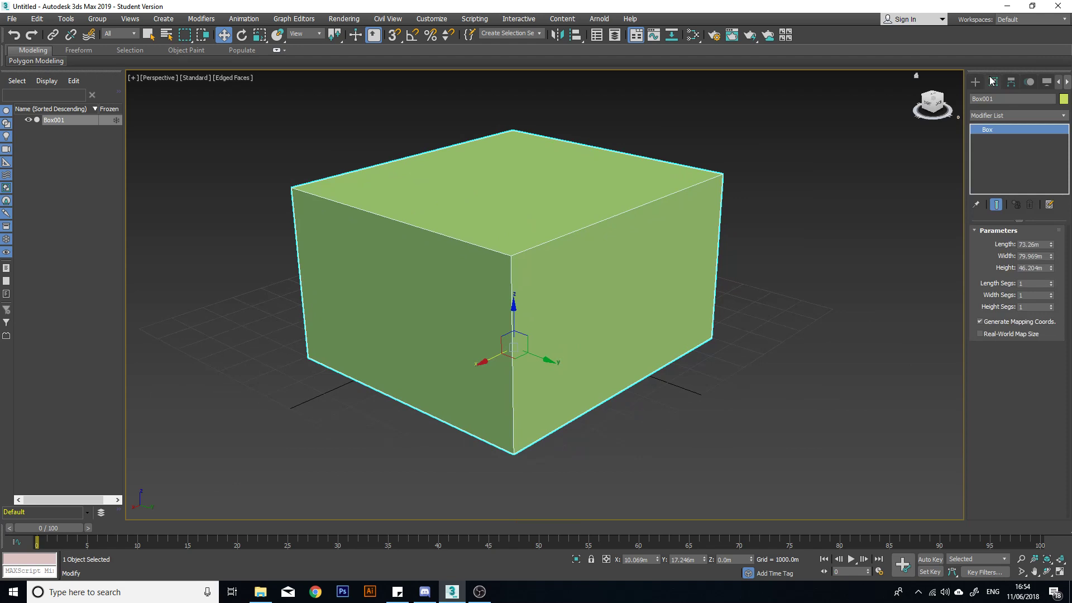
{"action": "middle_click_drag", "start_coordinate": [678, 240], "coordinate": [586, 294], "text": "alt"}
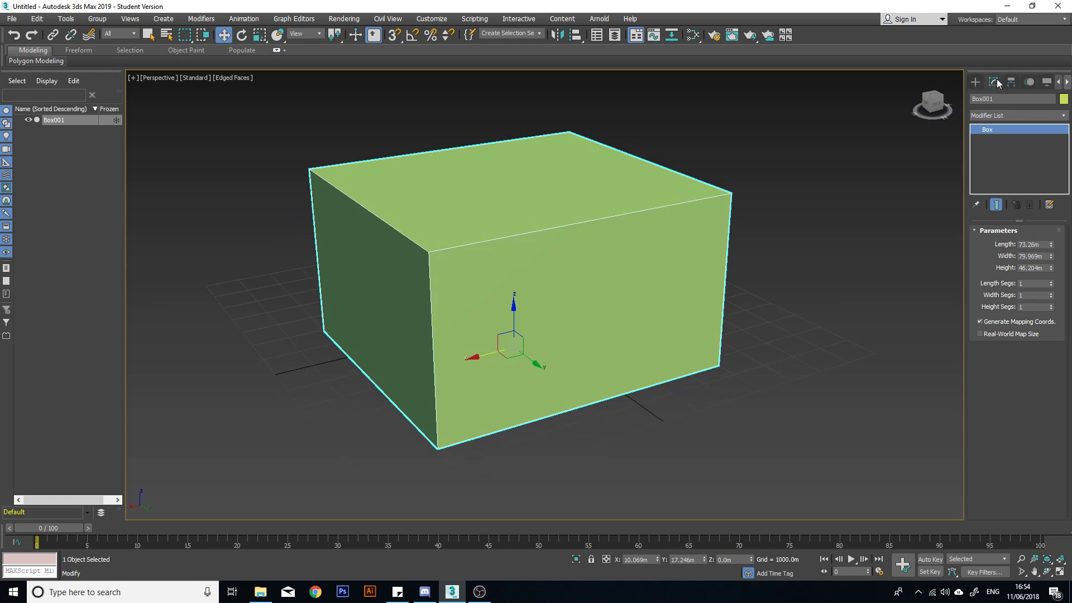
{"action": "left_click", "coordinate": [1063, 116]}
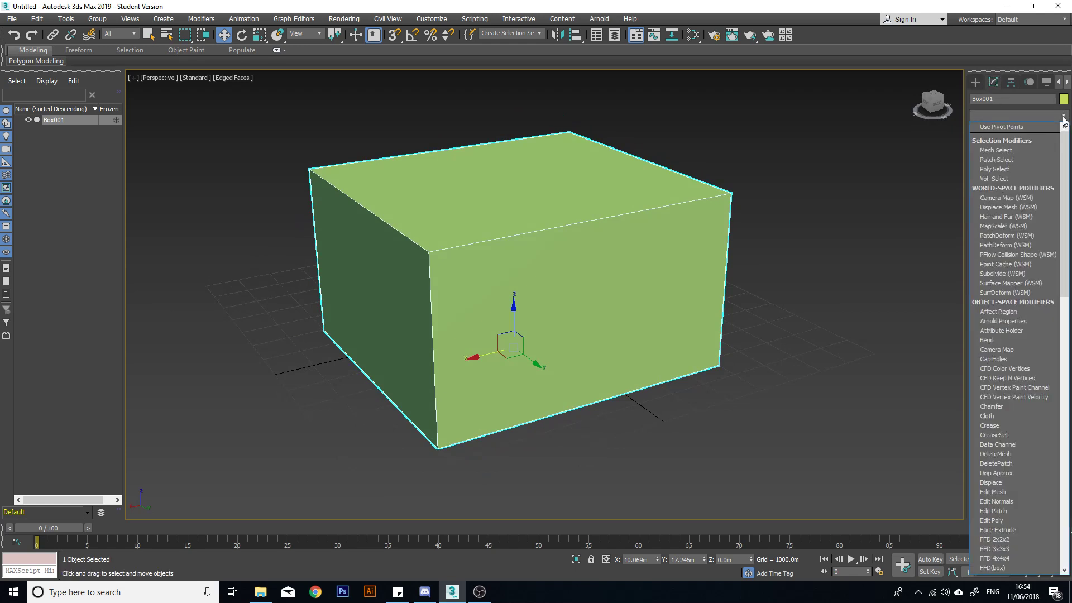
{"action": "key", "text": "e"}
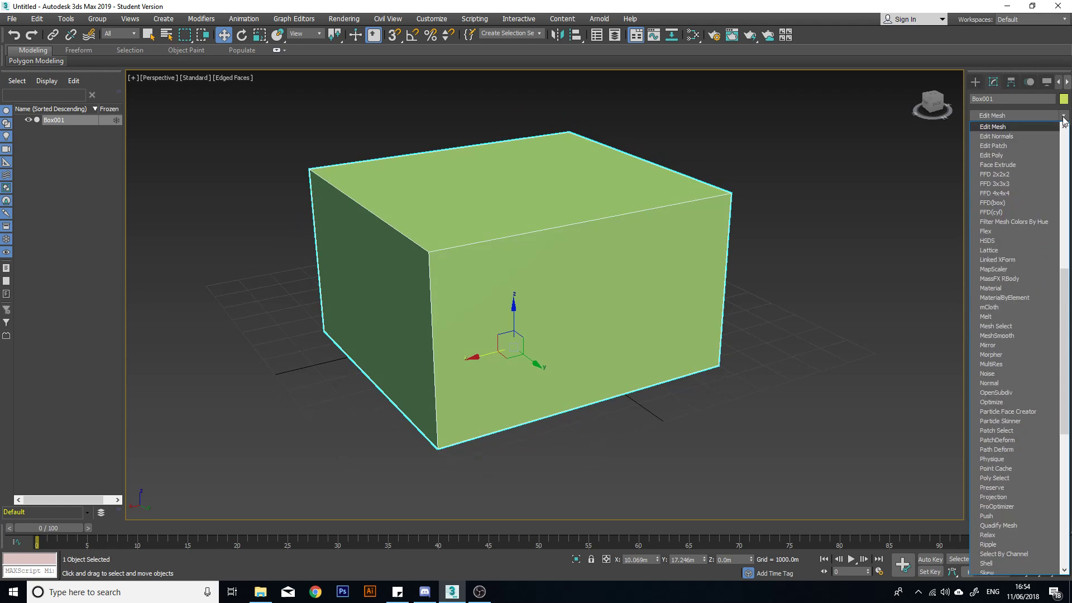
{"action": "left_click", "coordinate": [1015, 155]}
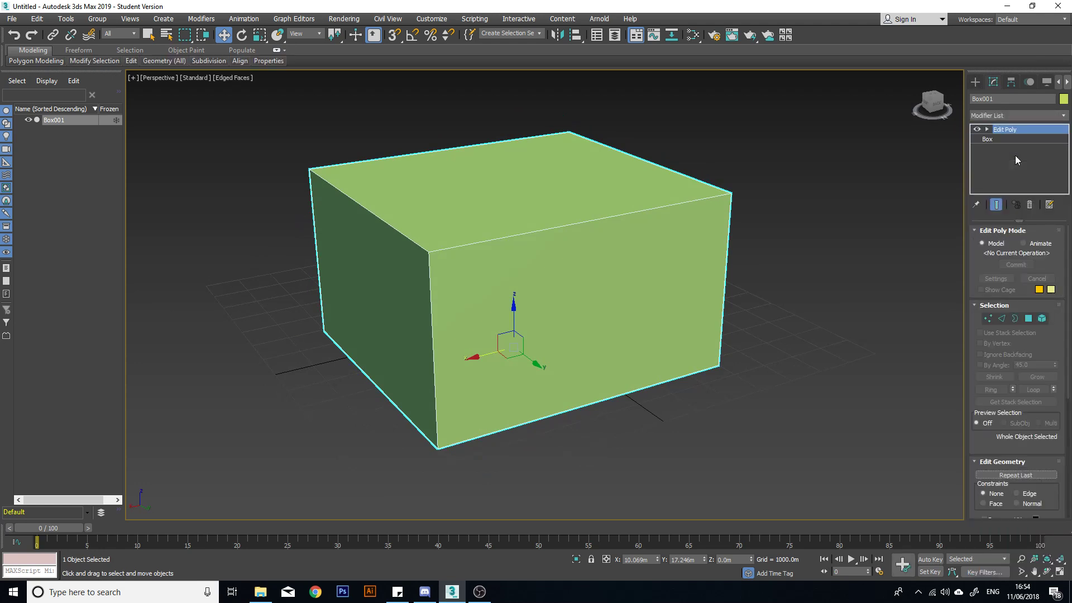
Switch Edit Poly to vertex level and select several of the box's corner vertices one after another.
{"action": "middle_click_drag", "start_coordinate": [547, 256], "coordinate": [585, 241], "text": "alt"}
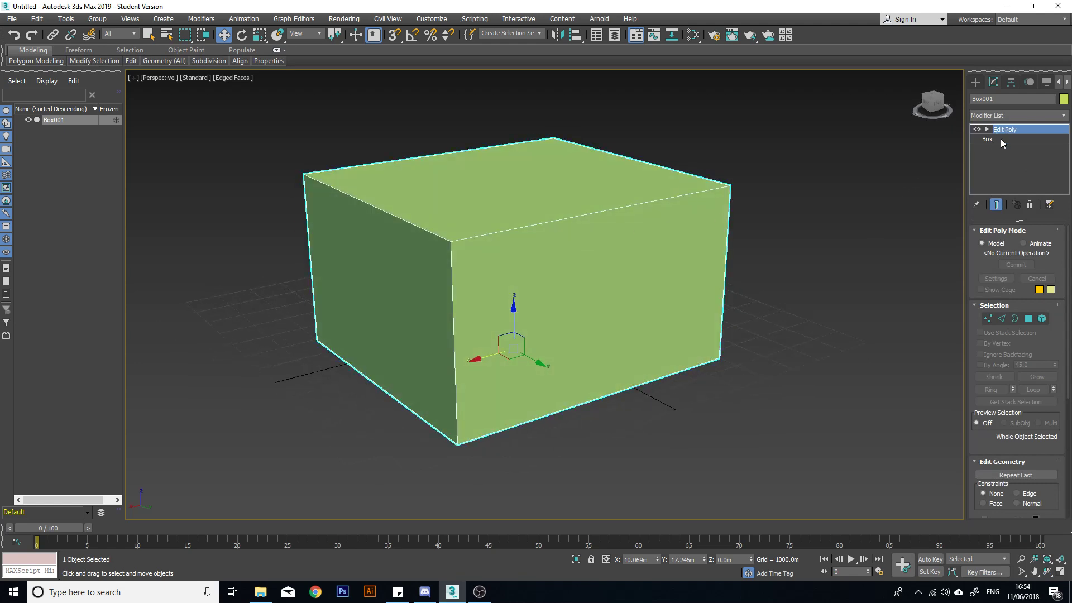
{"action": "middle_click_drag", "start_coordinate": [880, 179], "coordinate": [847, 285], "text": "alt"}
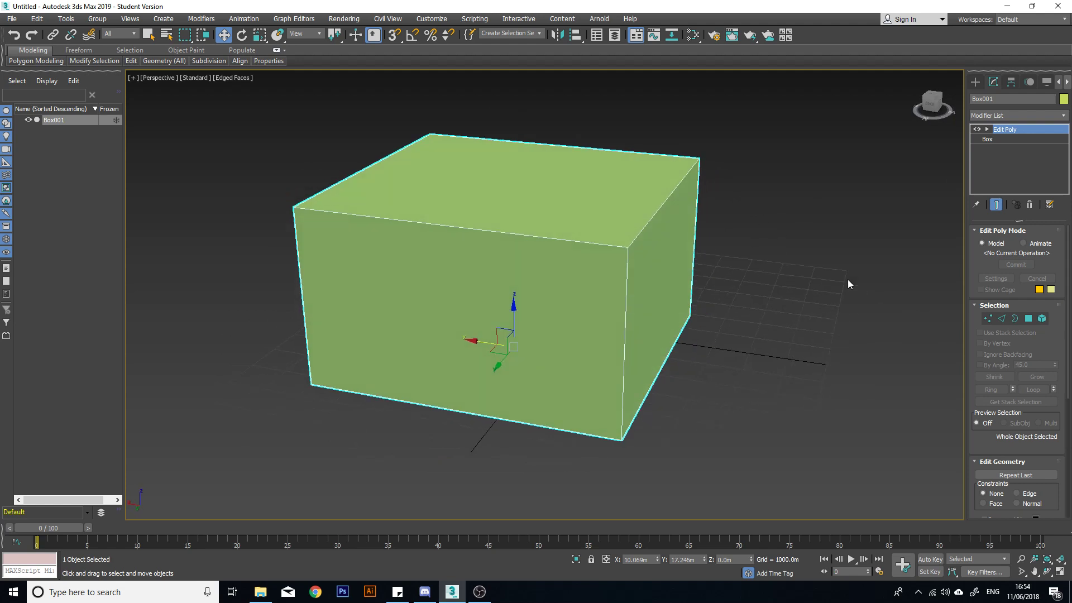
{"action": "left_click", "coordinate": [988, 318]}
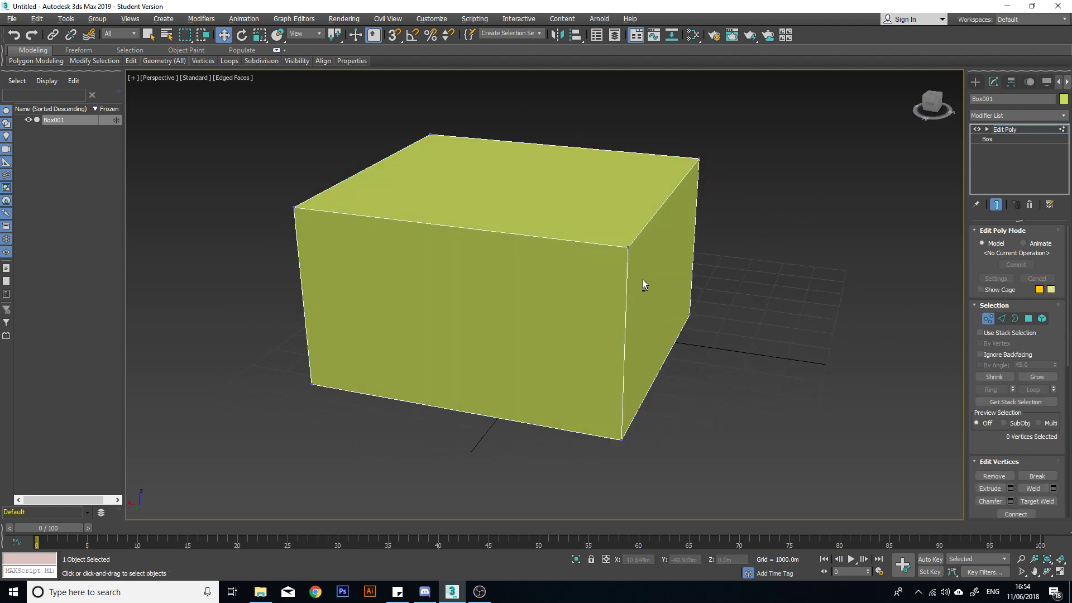
{"action": "middle_click_drag", "start_coordinate": [643, 280], "coordinate": [630, 269], "text": "alt"}
{"action": "scroll", "coordinate": [595, 222], "scroll_direction": "up", "scroll_amount": 3}
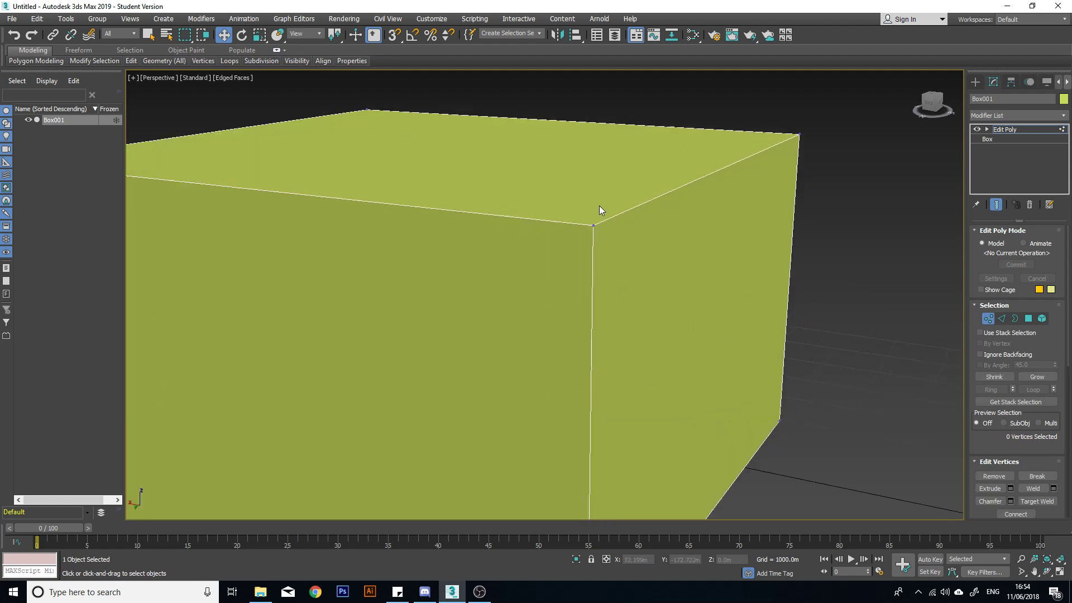
{"action": "scroll", "coordinate": [601, 213], "scroll_direction": "down", "scroll_amount": 2}
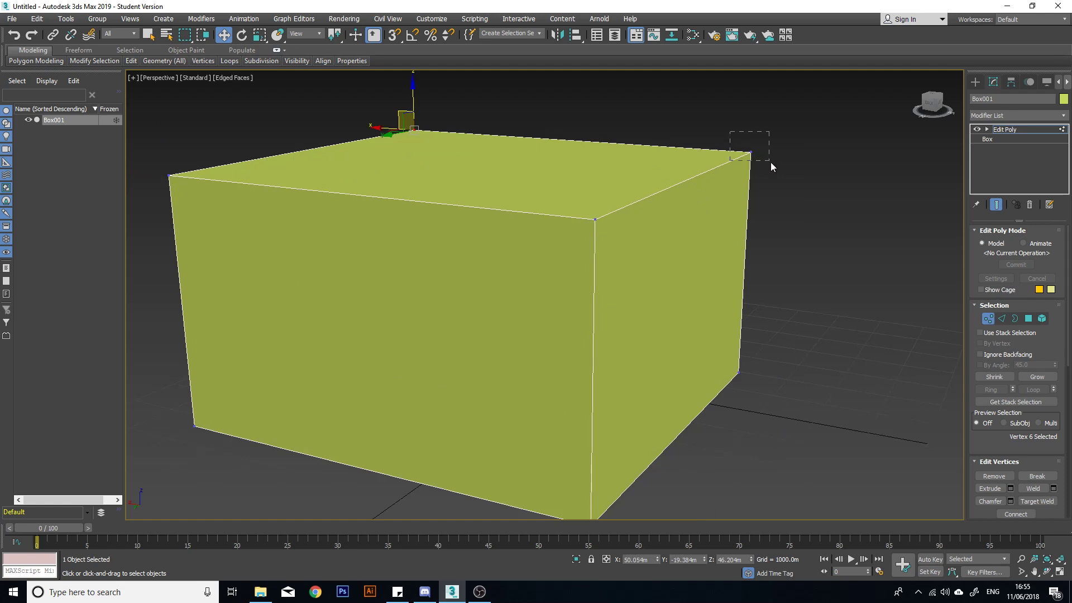
{"action": "left_click_drag", "start_coordinate": [578, 245], "coordinate": [578, 246]}
{"action": "scroll", "coordinate": [664, 290], "scroll_direction": "up", "scroll_amount": 2}
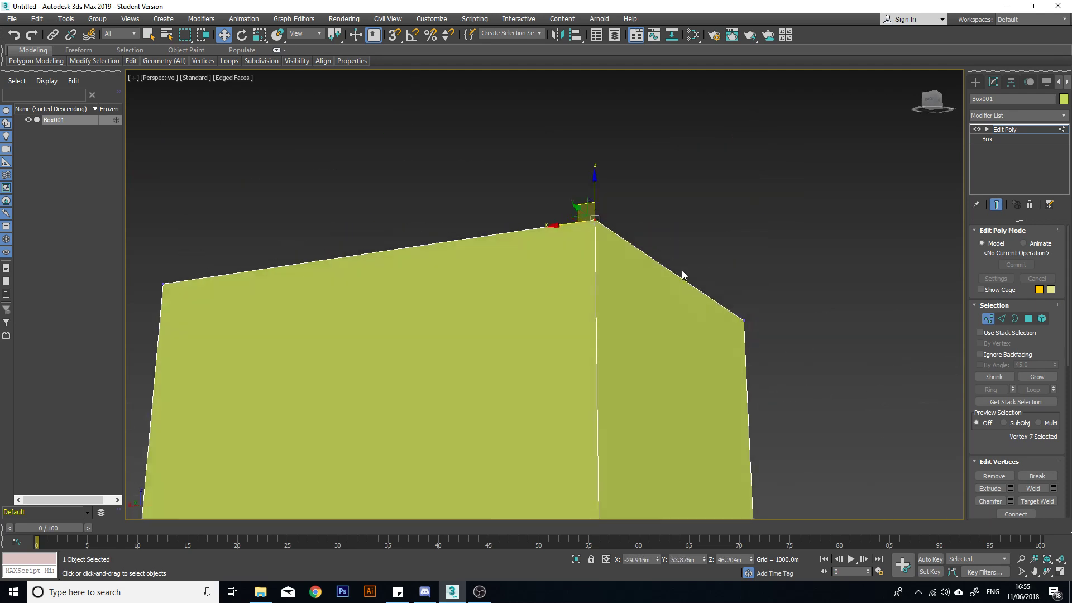
{"action": "scroll", "coordinate": [678, 296], "scroll_direction": "down", "scroll_amount": 2}
{"action": "scroll", "coordinate": [614, 304], "scroll_direction": "up", "scroll_amount": 4}
{"action": "scroll", "coordinate": [561, 306], "scroll_direction": "down", "scroll_amount": 4}
{"action": "middle_click_drag", "start_coordinate": [651, 311], "coordinate": [518, 305]}
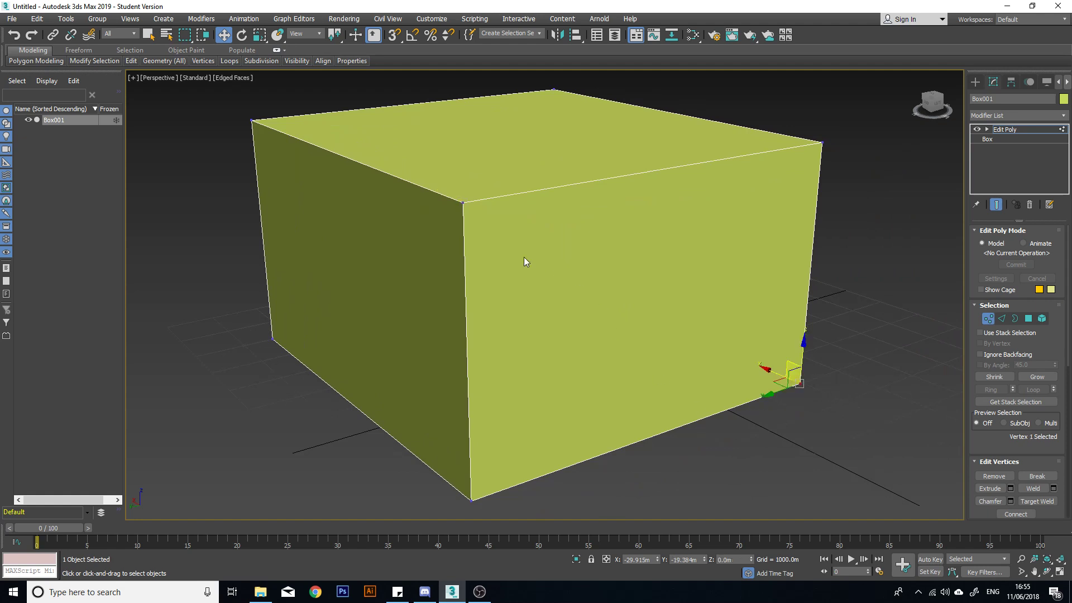
Move one top corner vertex into the box, to about X -3.7 m, Y 10.1 m, Z 10.3 m.
{"action": "left_click", "coordinate": [464, 203]}
{"action": "scroll", "coordinate": [730, 257], "scroll_direction": "down", "scroll_amount": 3}
{"action": "middle_click_drag", "start_coordinate": [730, 257], "coordinate": [688, 256], "text": "alt"}
{"action": "scroll", "coordinate": [612, 218], "scroll_direction": "down", "scroll_amount": 3}
{"action": "left_click_drag", "start_coordinate": [592, 215], "coordinate": [698, 277]}
{"action": "middle_click_drag", "start_coordinate": [732, 290], "coordinate": [701, 360], "text": "alt"}
{"action": "middle_click_drag", "start_coordinate": [644, 393], "coordinate": [611, 316], "text": "alt"}
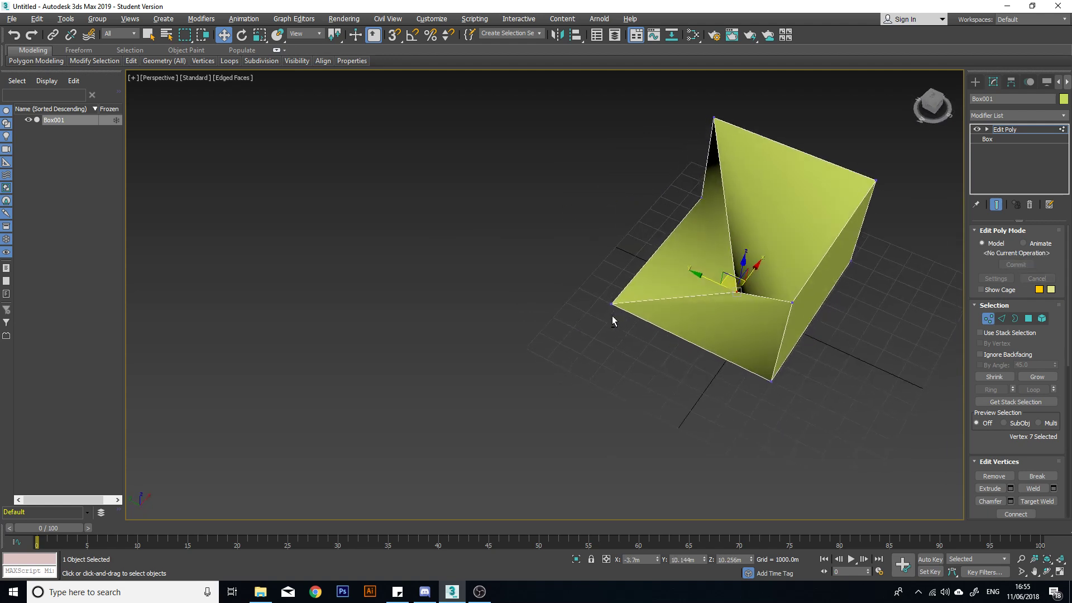
Undo the corner vertex moves.
{"action": "key", "text": "ctrl+z"}
{"action": "key", "text": "ctrl+z"}
{"action": "key", "text": "ctrl+z"}
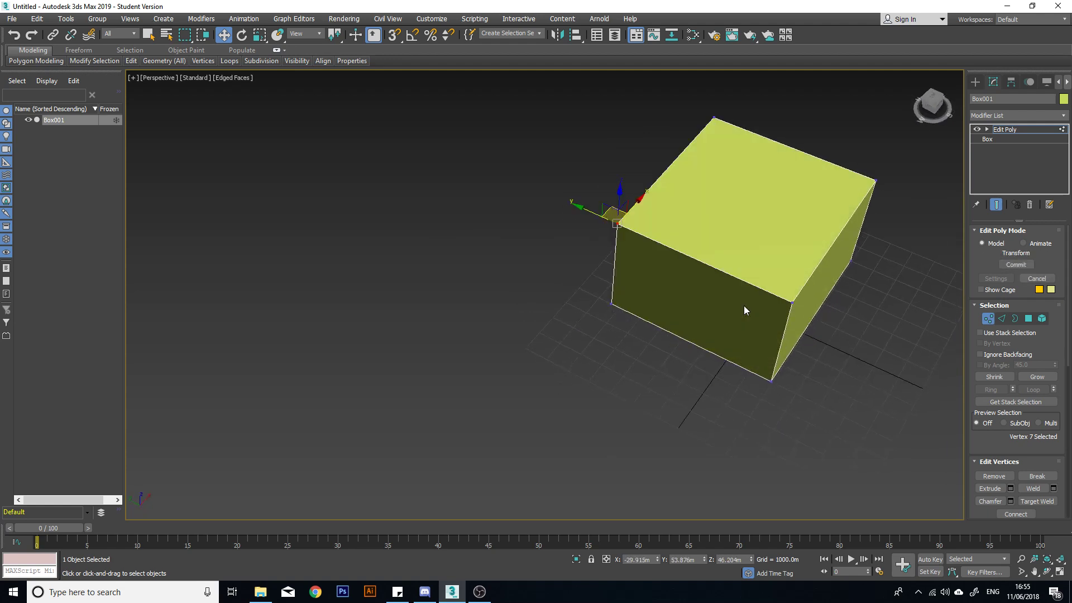
Switch to edge level and move one top edge outward, to about Y 70.5 m and Z 45.9 m.
{"action": "middle_click_drag", "start_coordinate": [744, 306], "coordinate": [960, 290], "text": "alt"}
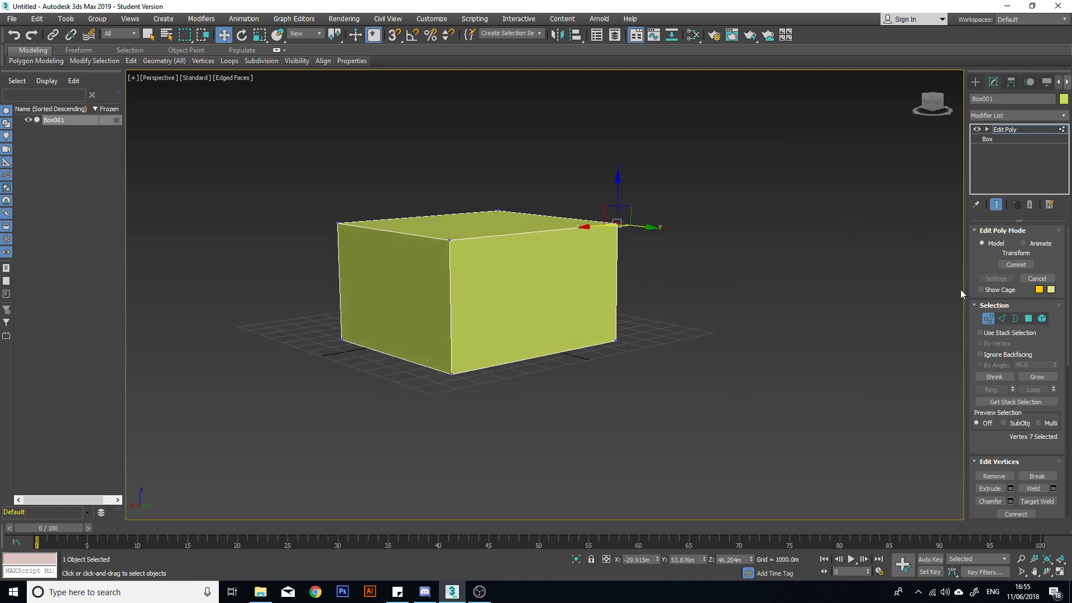
{"action": "left_click", "coordinate": [1002, 318]}
{"action": "left_click", "coordinate": [542, 232]}
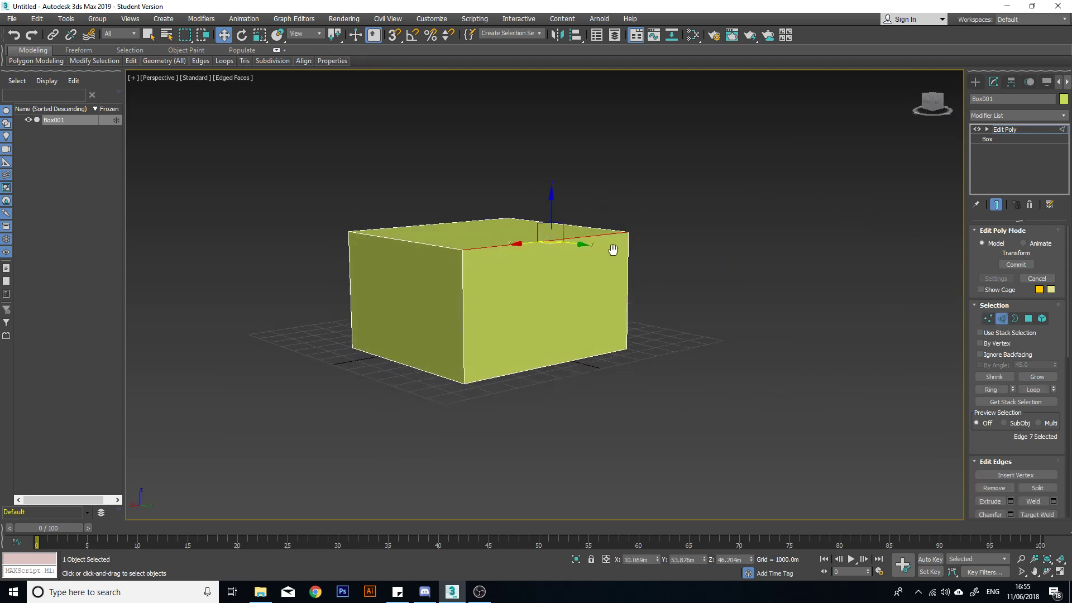
{"action": "middle_click_drag", "start_coordinate": [612, 246], "coordinate": [554, 239], "text": "alt"}
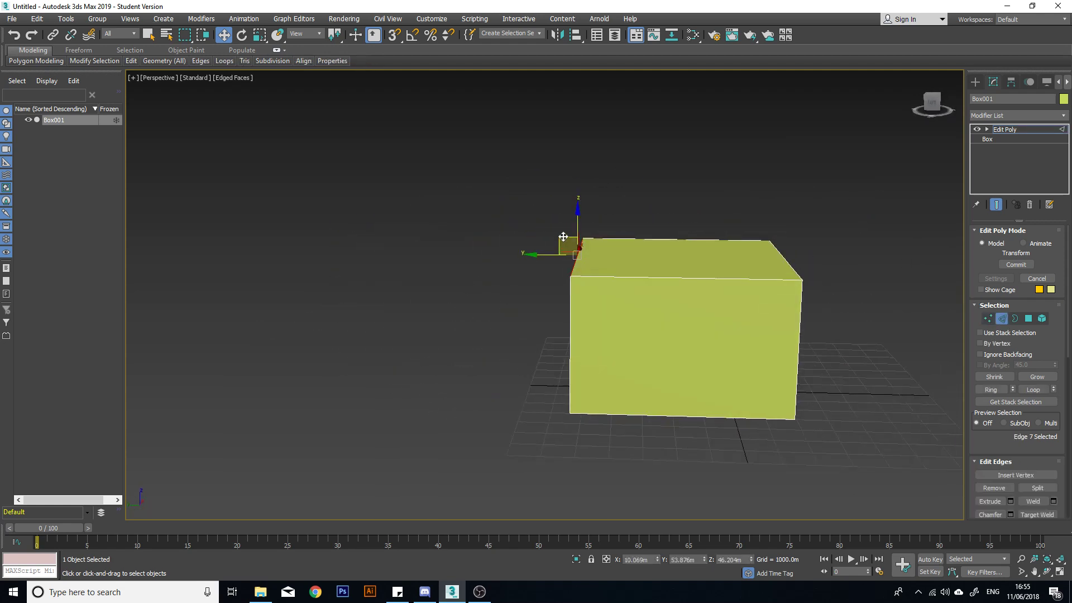
{"action": "left_click_drag", "start_coordinate": [564, 237], "coordinate": [520, 237]}
{"action": "scroll", "coordinate": [524, 246], "scroll_direction": "up", "scroll_amount": 5}
{"action": "middle_click_drag", "start_coordinate": [546, 239], "coordinate": [641, 269], "text": "alt"}
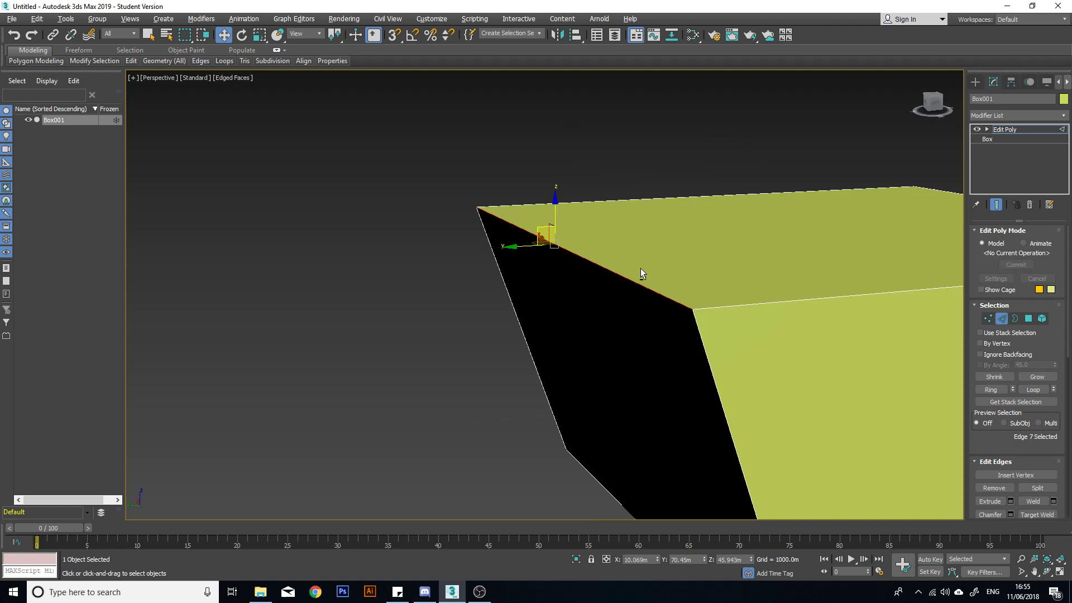
Switch back to vertex level and move the two end vertices of that top edge around, including to about Y 51.5 m, Z 51.5 m.
{"action": "left_click", "coordinate": [988, 319]}
{"action": "middle_click_drag", "start_coordinate": [790, 329], "coordinate": [643, 284], "text": "alt"}
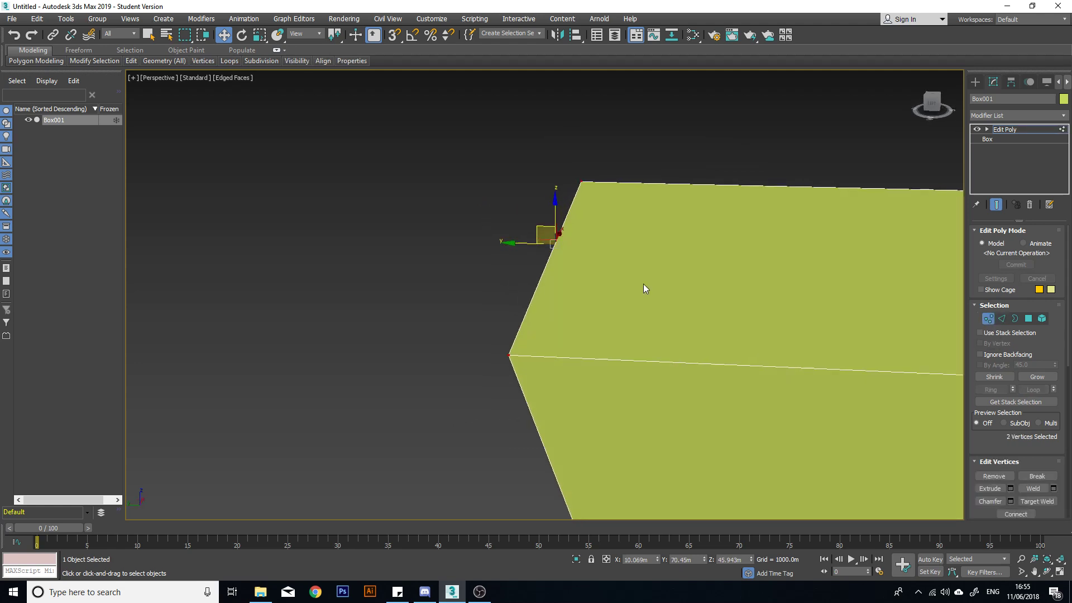
{"action": "middle_click_drag", "start_coordinate": [537, 229], "coordinate": [732, 239], "text": "alt"}
{"action": "scroll", "coordinate": [671, 248], "scroll_direction": "down", "scroll_amount": 5}
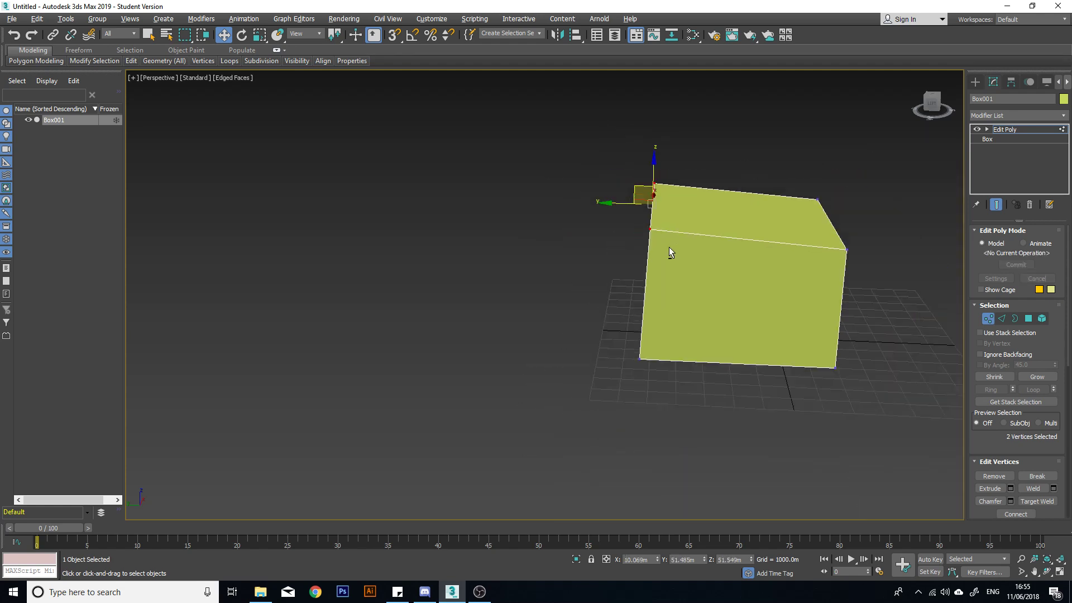
{"action": "middle_click_drag", "start_coordinate": [669, 248], "coordinate": [857, 248], "text": "alt"}
{"action": "left_click_drag", "start_coordinate": [668, 193], "coordinate": [570, 233]}
{"action": "middle_click_drag", "start_coordinate": [570, 233], "coordinate": [469, 239], "text": "alt"}
{"action": "scroll", "coordinate": [468, 239], "scroll_direction": "up", "scroll_amount": 3}
{"action": "scroll", "coordinate": [629, 262], "scroll_direction": "up", "scroll_amount": 4}
{"action": "left_click_drag", "start_coordinate": [628, 262], "coordinate": [462, 217]}
Undo the moves made to the top edge's vertices.
{"action": "key", "text": "ctrl+z"}
{"action": "key", "text": "ctrl+z"}
{"action": "key", "text": "ctrl+z"}
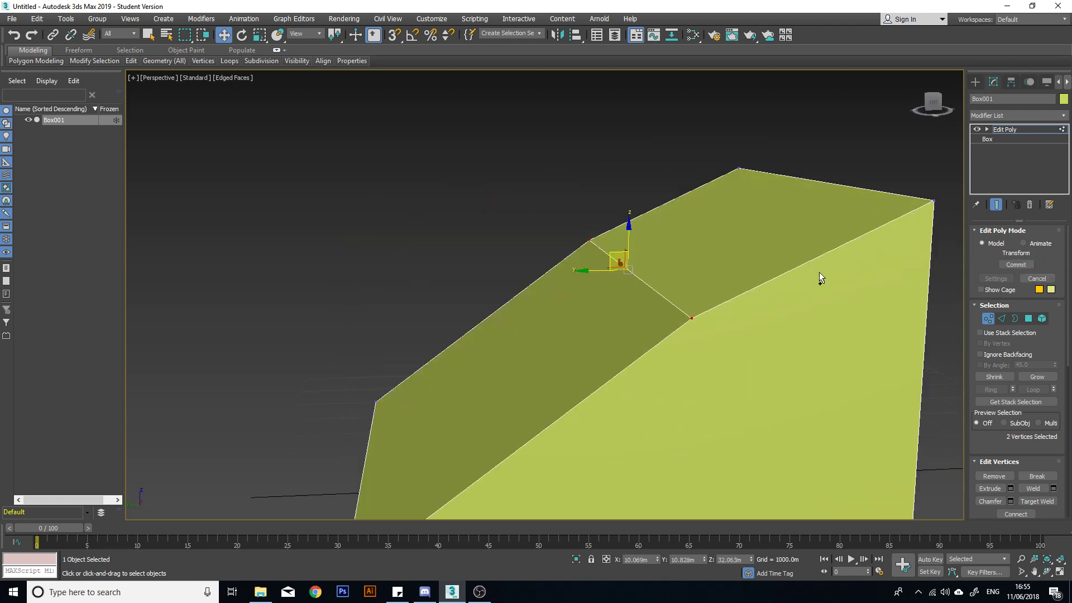
{"action": "key", "text": "ctrl+z"}
{"action": "key", "text": "ctrl+z"}
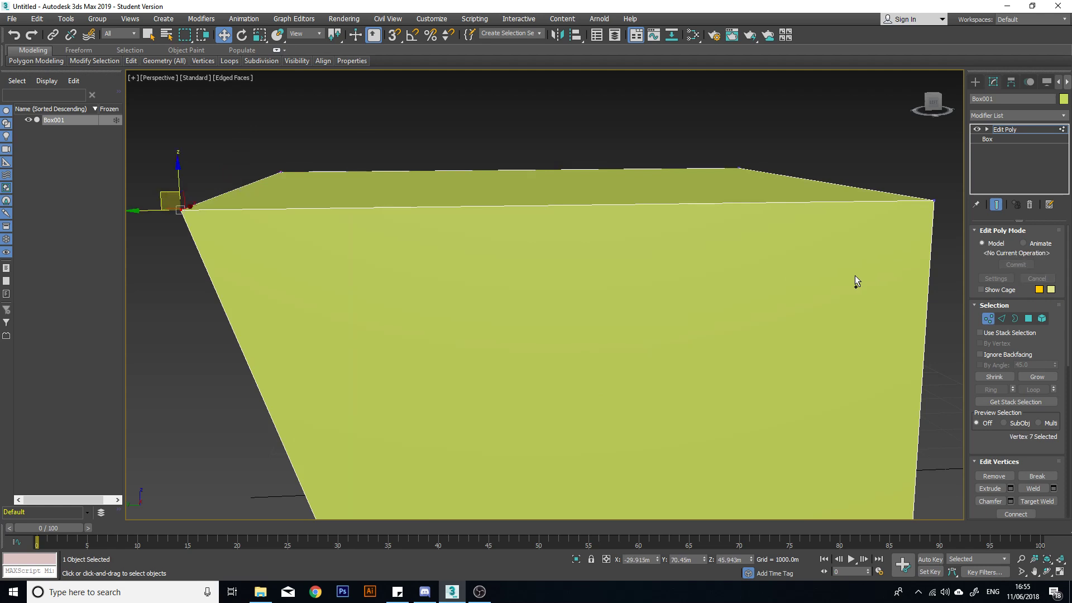
Switch to polygon level and select the box's top face.
{"action": "middle_click_drag", "start_coordinate": [696, 299], "coordinate": [646, 302], "text": "alt"}
{"action": "left_click", "coordinate": [1028, 318]}
{"action": "left_click", "coordinate": [556, 192]}
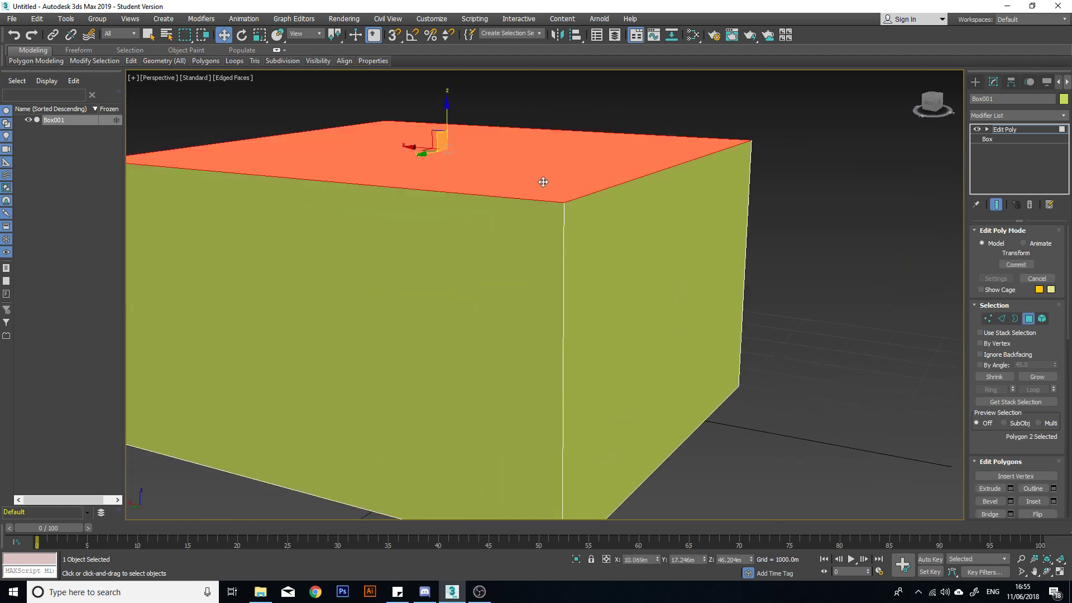
Try moving the top face to about Y 14.3 m, Z 53.6 m, and undo the move.
{"action": "scroll", "coordinate": [565, 211], "scroll_direction": "down", "scroll_amount": 3}
{"action": "middle_click_drag", "start_coordinate": [565, 211], "coordinate": [445, 175], "text": "alt"}
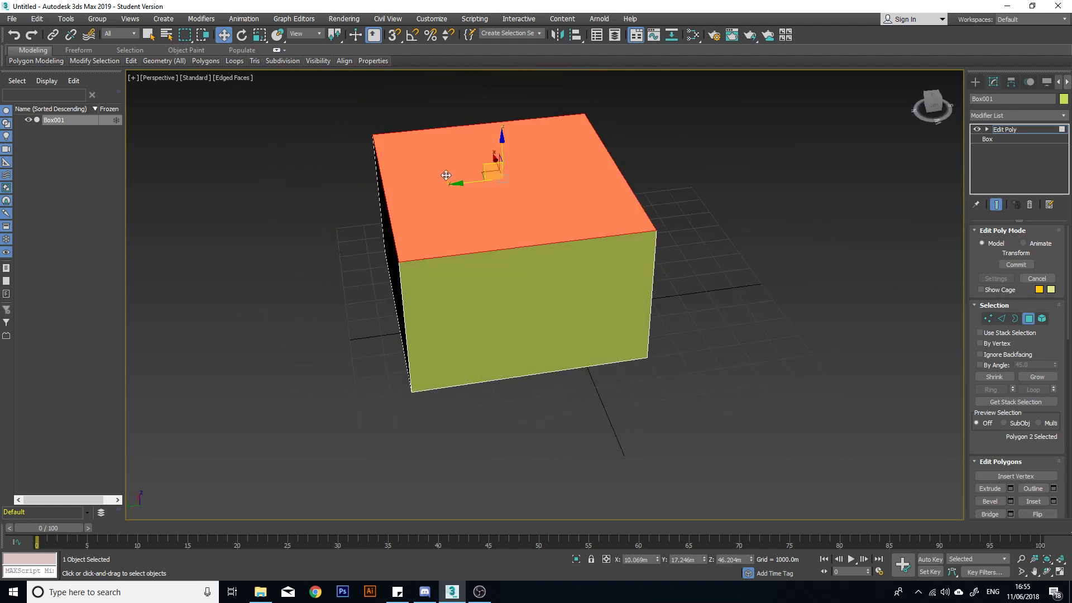
{"action": "middle_click_drag", "start_coordinate": [420, 259], "coordinate": [465, 224], "text": "alt"}
{"action": "left_click_drag", "start_coordinate": [524, 218], "coordinate": [302, 246]}
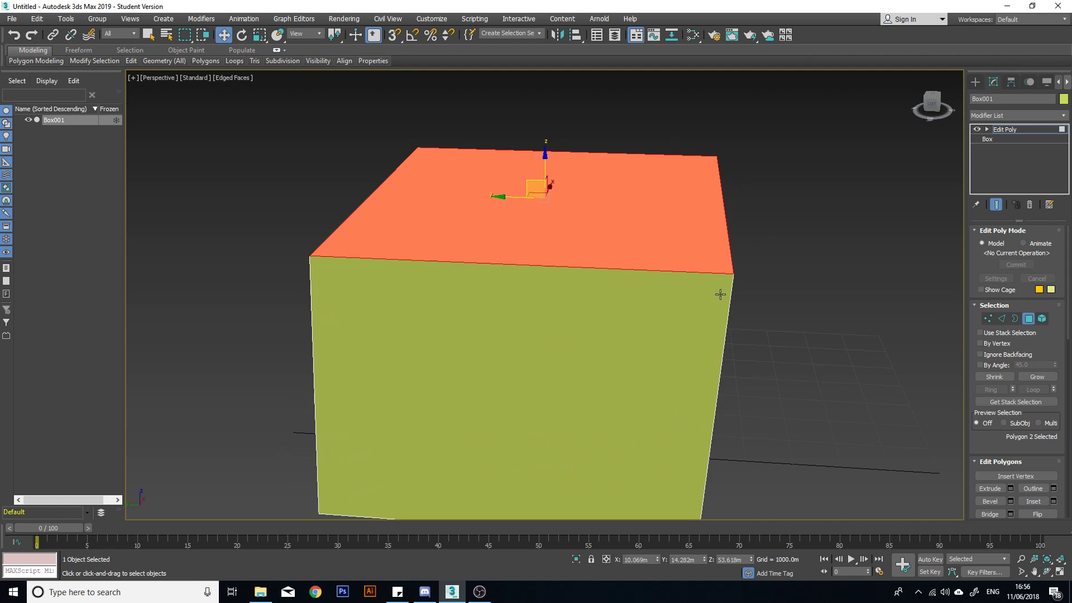
{"action": "key", "text": "ctrl+z"}
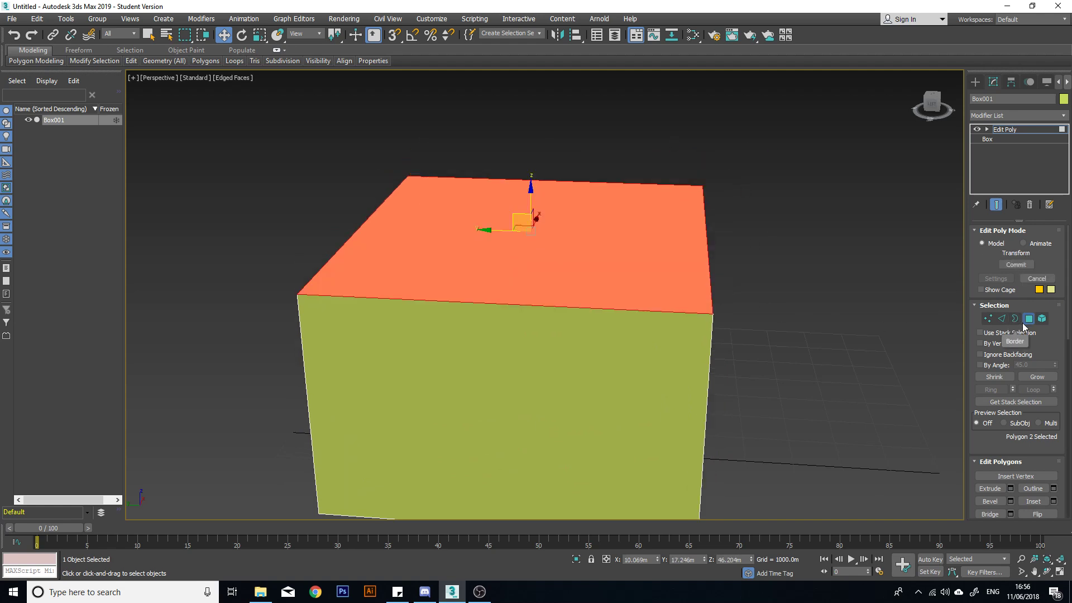
Cut the top face diagonally between two opposite corners and return to the Move tool.
{"action": "scroll", "coordinate": [1049, 341], "scroll_direction": "down", "scroll_amount": 5}
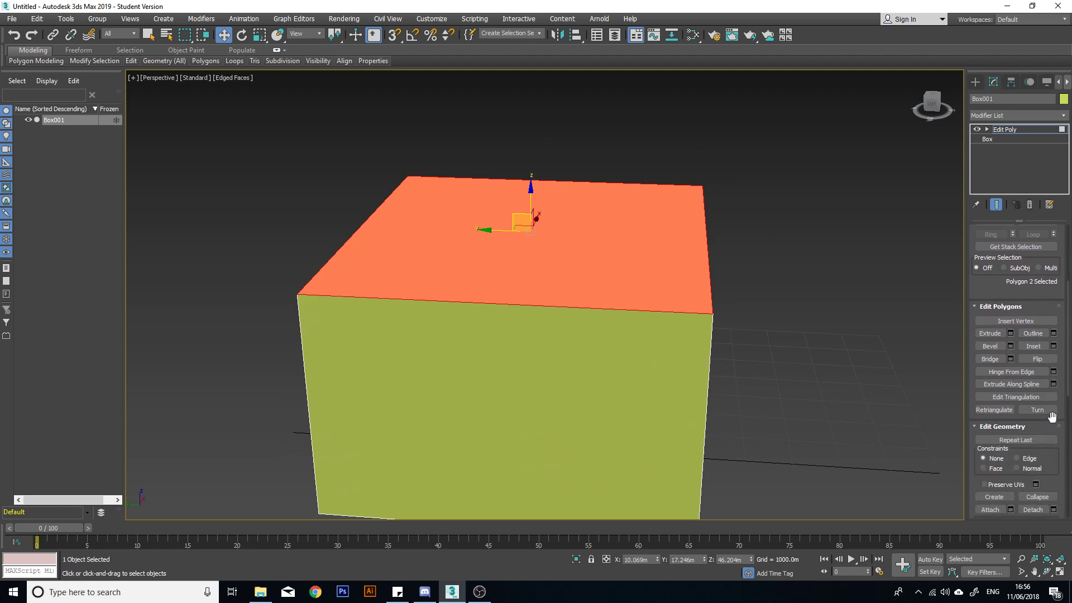
{"action": "scroll", "coordinate": [1041, 293], "scroll_direction": "down", "scroll_amount": 5}
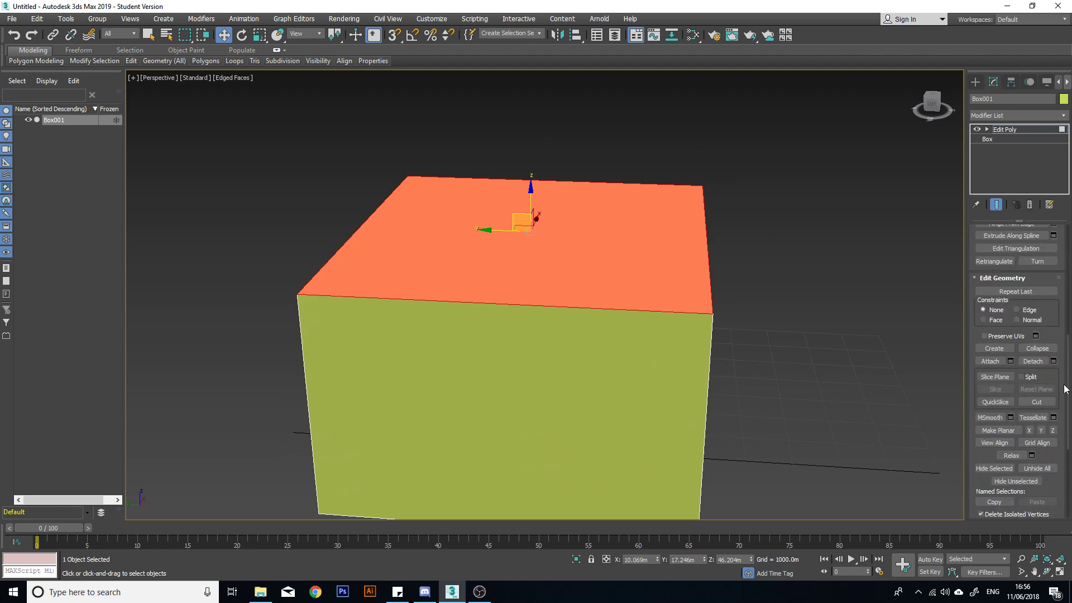
{"action": "left_click", "coordinate": [1037, 402]}
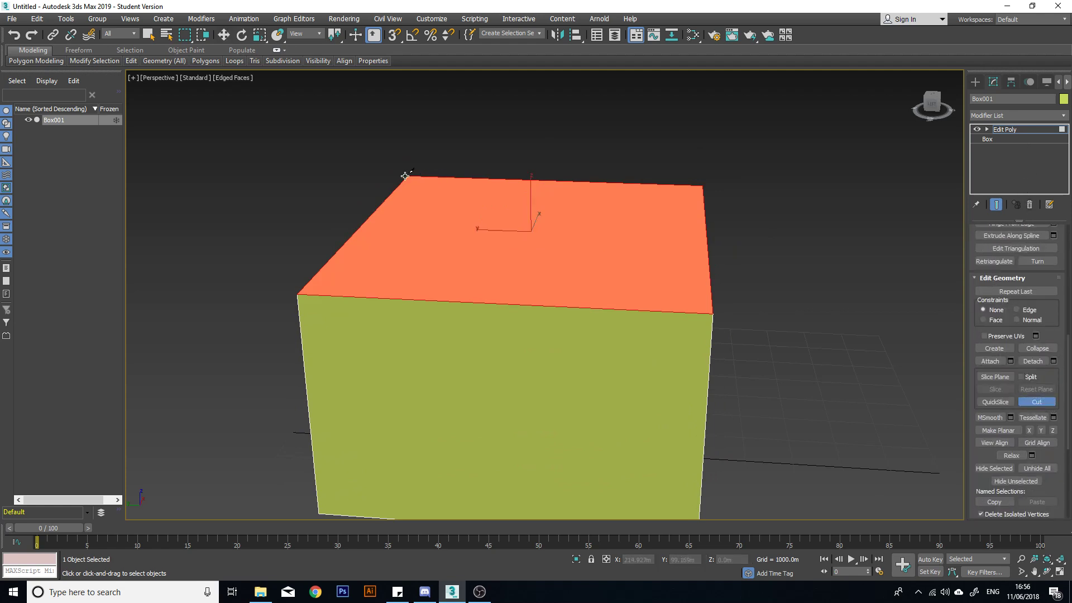
{"action": "key", "text": "w"}
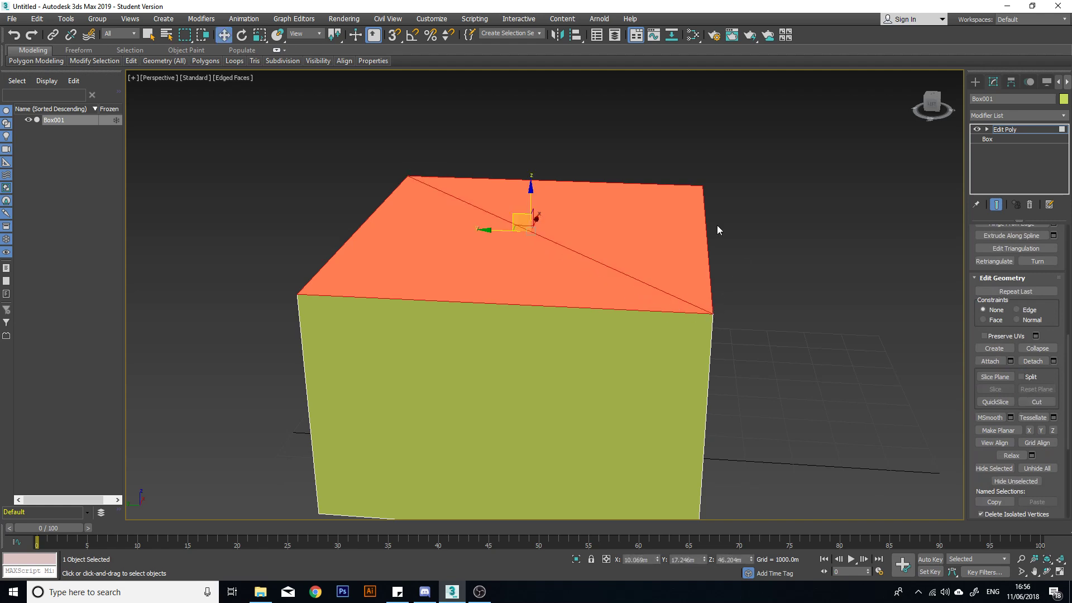
Select one triangular half of the top face, try pulling it in several directions, and undo the moves.
{"action": "left_click", "coordinate": [541, 266]}
{"action": "middle_click_drag", "start_coordinate": [579, 300], "coordinate": [524, 289], "text": "alt"}
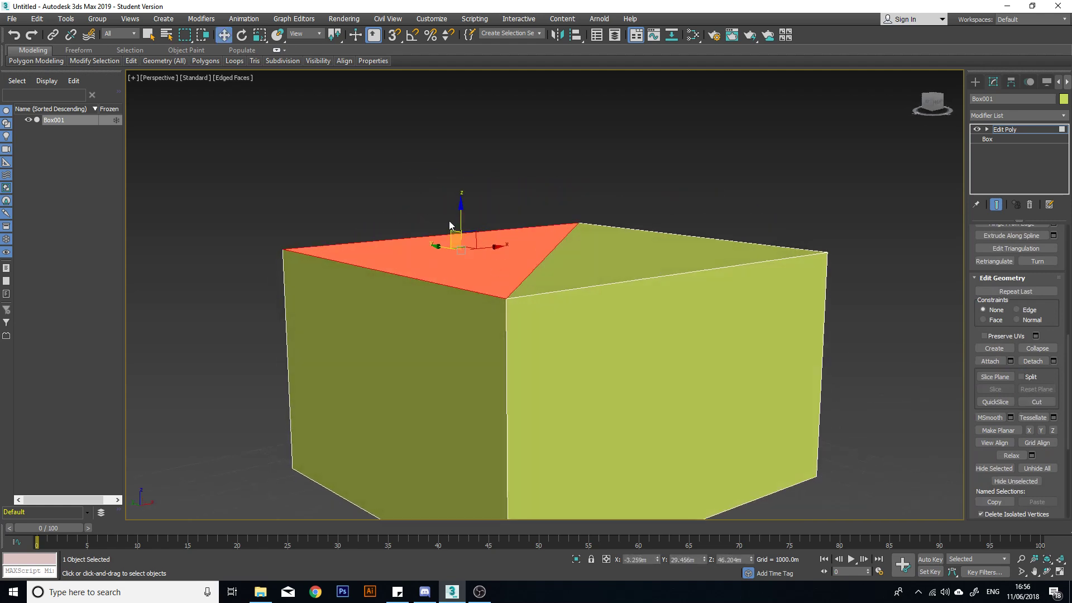
{"action": "left_click_drag", "start_coordinate": [465, 224], "coordinate": [465, 206]}
{"action": "left_click_drag", "start_coordinate": [457, 82], "coordinate": [562, 266]}
{"action": "middle_click_drag", "start_coordinate": [563, 267], "coordinate": [530, 256], "text": "alt"}
{"action": "left_click_drag", "start_coordinate": [510, 212], "coordinate": [750, 335]}
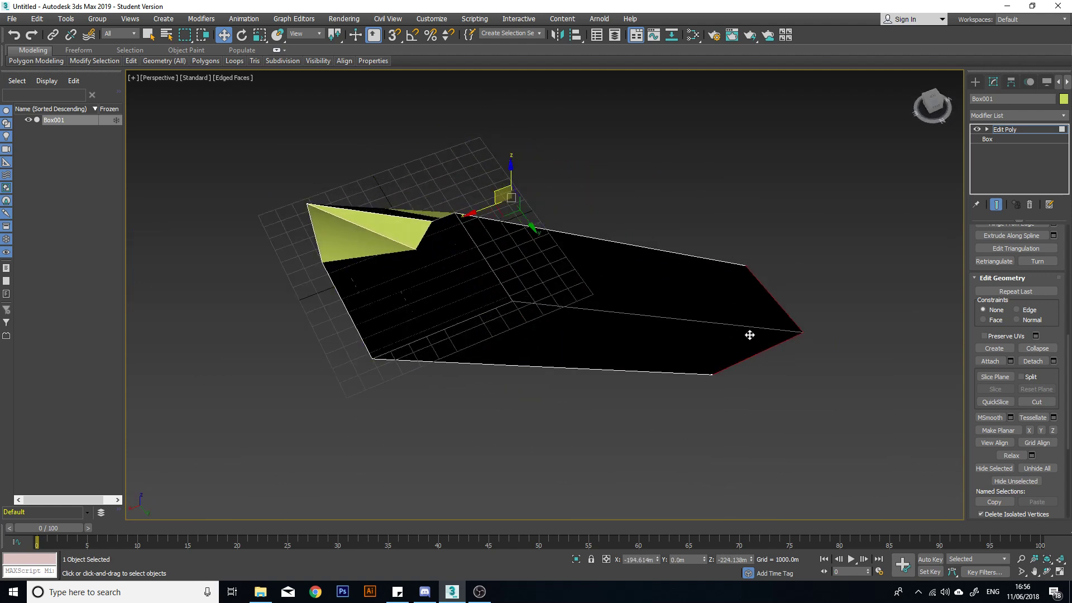
{"action": "middle_click_drag", "start_coordinate": [747, 333], "coordinate": [706, 279], "text": "alt"}
{"action": "key", "text": "ctrl+z"}
{"action": "middle_click_drag", "start_coordinate": [658, 246], "coordinate": [583, 334]}
{"action": "key", "text": "ctrl+z"}
{"action": "scroll", "coordinate": [638, 298], "scroll_direction": "up", "scroll_amount": 5}
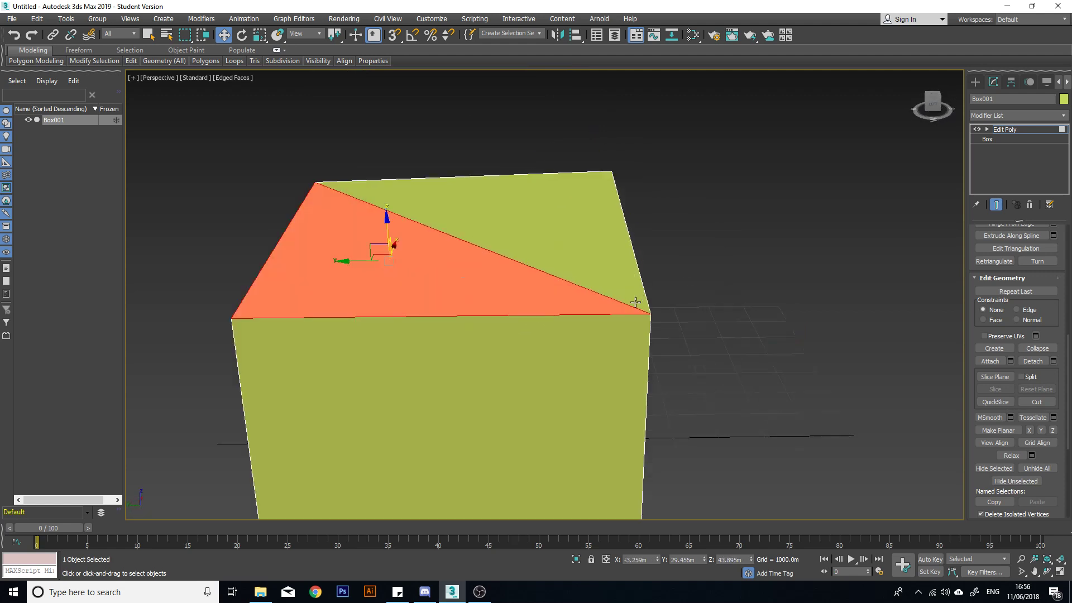
{"action": "middle_click_drag", "start_coordinate": [719, 326], "coordinate": [568, 306], "text": "alt"}
{"action": "scroll", "coordinate": [620, 282], "scroll_direction": "down", "scroll_amount": 6}
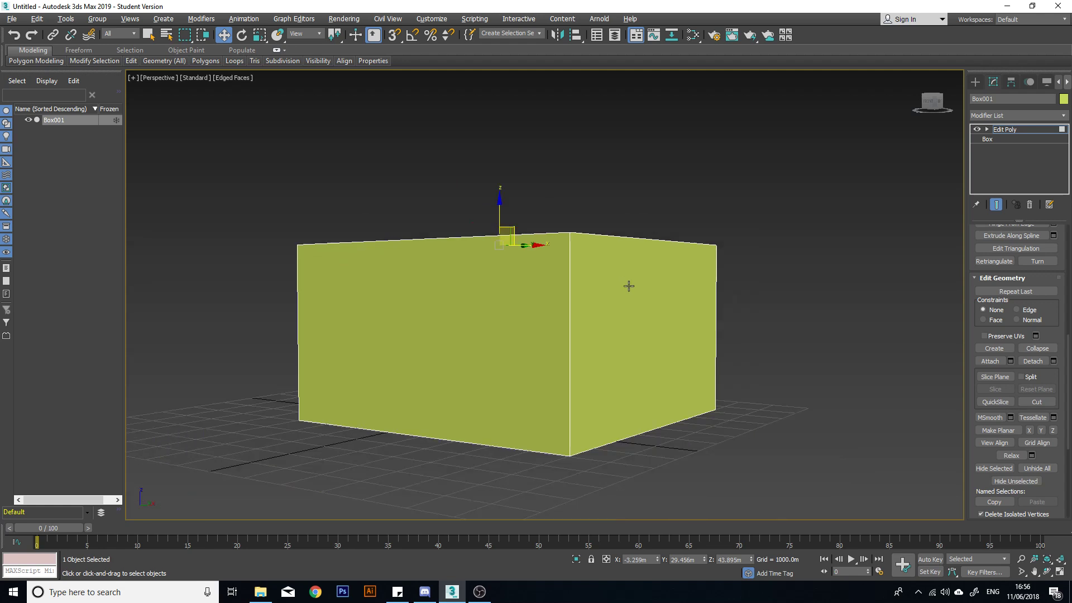
{"action": "middle_click_drag", "start_coordinate": [629, 285], "coordinate": [547, 328], "text": "alt"}
{"action": "scroll", "coordinate": [631, 271], "scroll_direction": "down", "scroll_amount": 3}
{"action": "middle_click_drag", "start_coordinate": [658, 270], "coordinate": [584, 259], "text": "alt"}
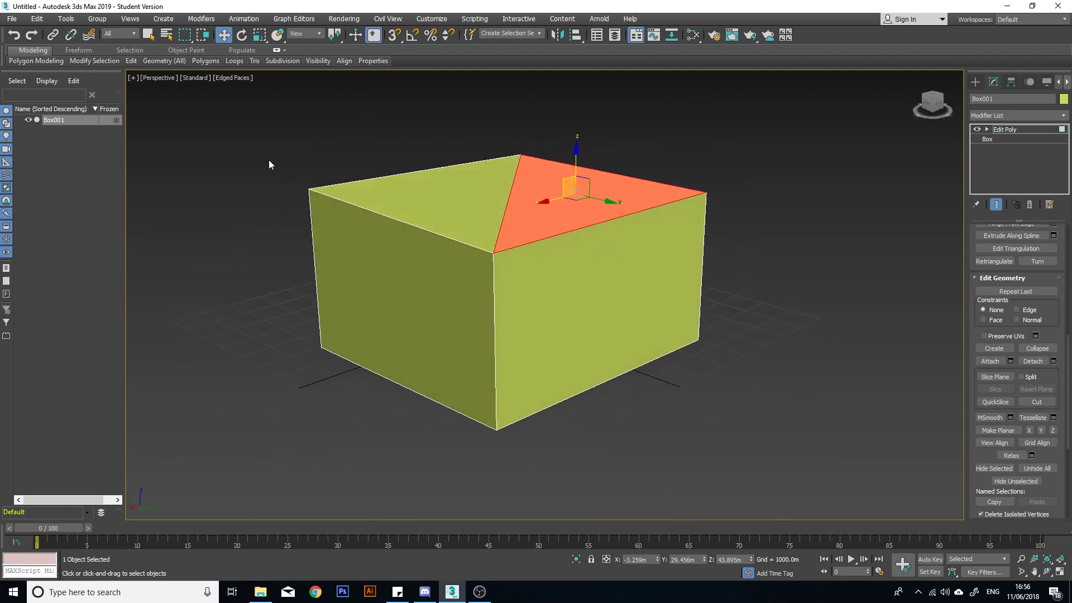
{"action": "left_click", "coordinate": [321, 207]}
{"action": "left_click", "coordinate": [847, 282]}
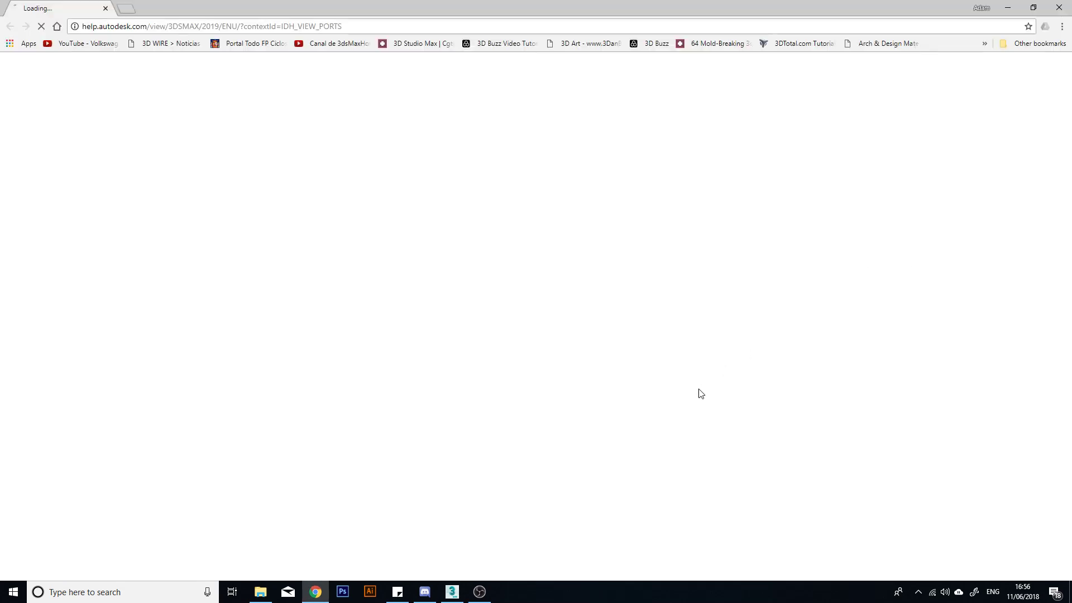
{"action": "left_click", "coordinate": [480, 591]}
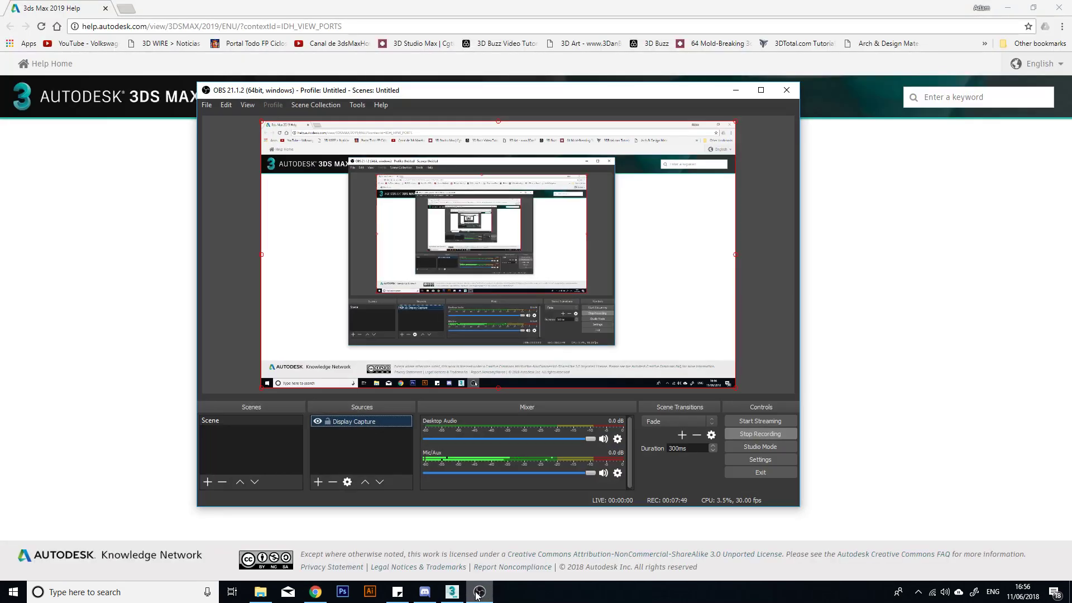
{"action": "left_click", "coordinate": [452, 592]}
Switch to vertex level and try moving a top corner vertex off the diagonal cut to about X -10.0 m, Z 8.5 m.
{"action": "middle_click_drag", "start_coordinate": [385, 212], "coordinate": [407, 239]}
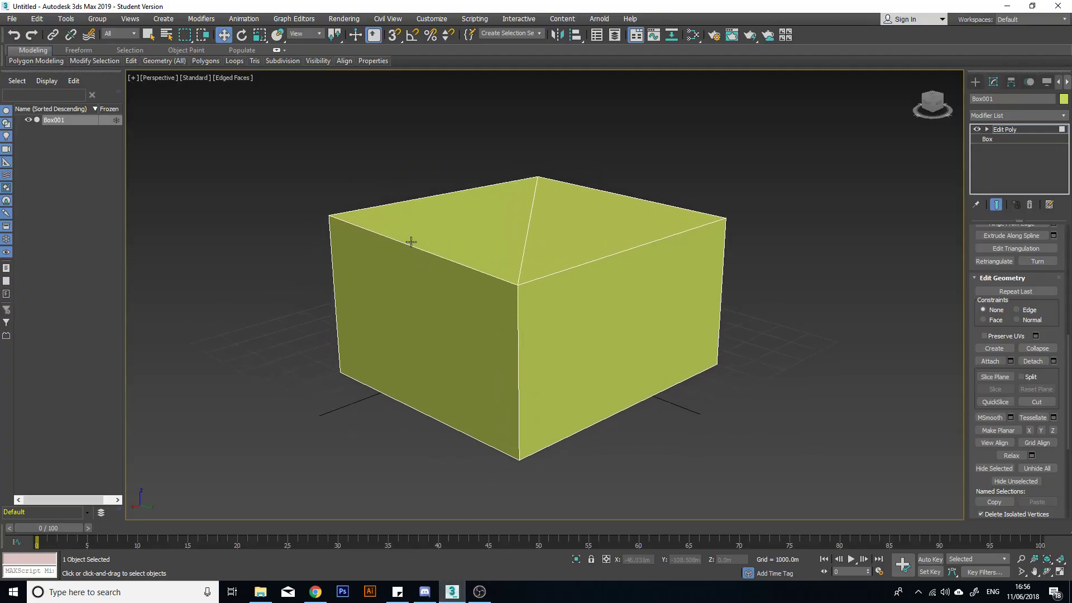
{"action": "key", "text": "1"}
{"action": "scroll", "coordinate": [319, 197], "scroll_direction": "up", "scroll_amount": 3}
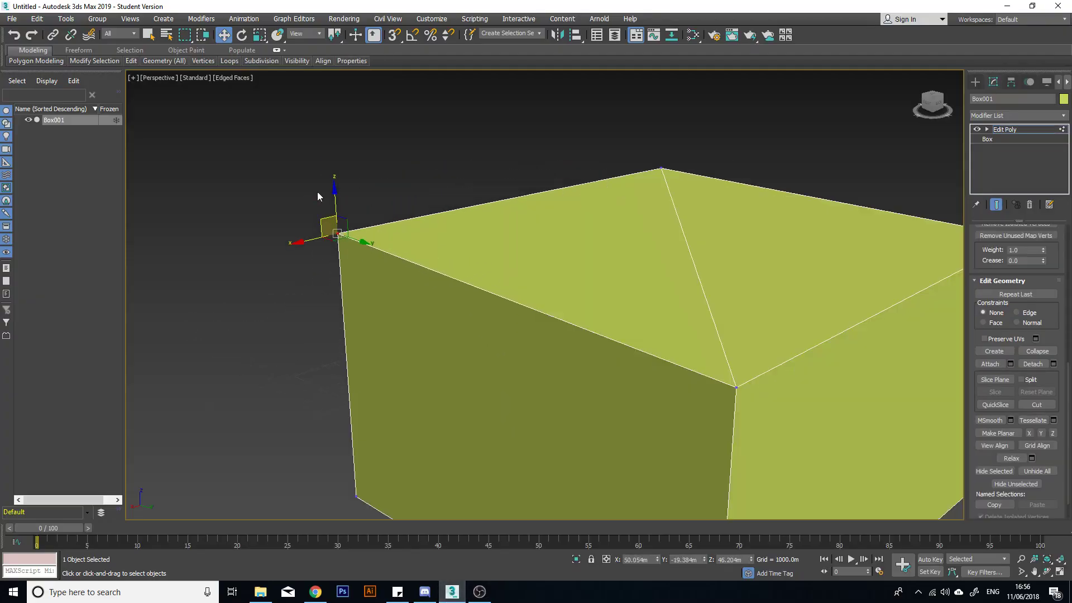
{"action": "left_click_drag", "start_coordinate": [326, 222], "coordinate": [586, 339]}
{"action": "scroll", "coordinate": [691, 352], "scroll_direction": "down", "scroll_amount": 2}
{"action": "middle_click_drag", "start_coordinate": [637, 314], "coordinate": [783, 311], "text": "alt"}
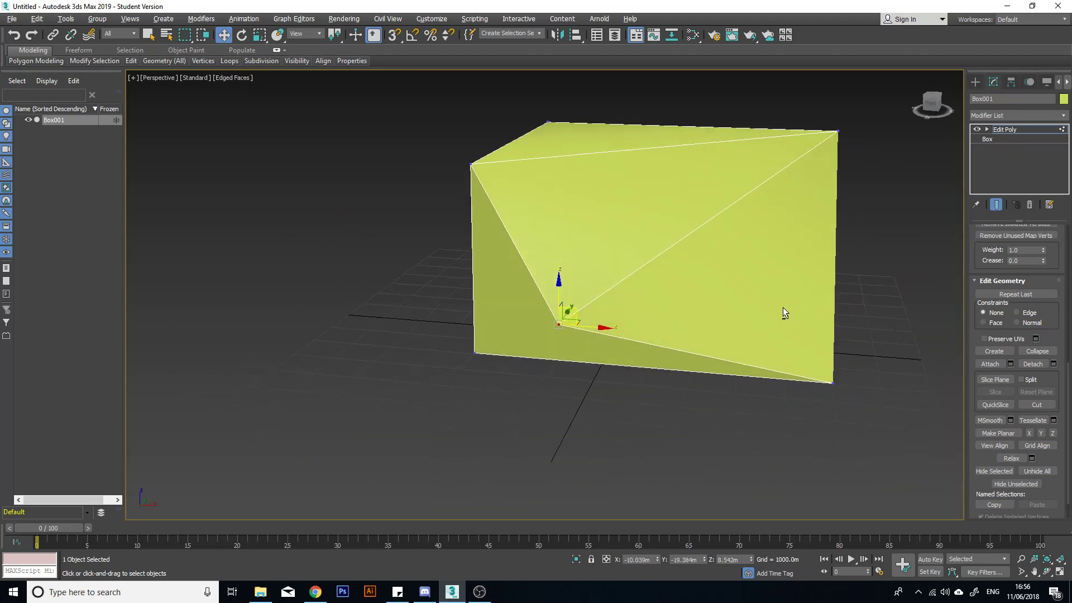
{"action": "middle_click_drag", "start_coordinate": [737, 270], "coordinate": [652, 325]}
Switch to edge level and undo the corner vertex's move.
{"action": "key", "text": "2"}
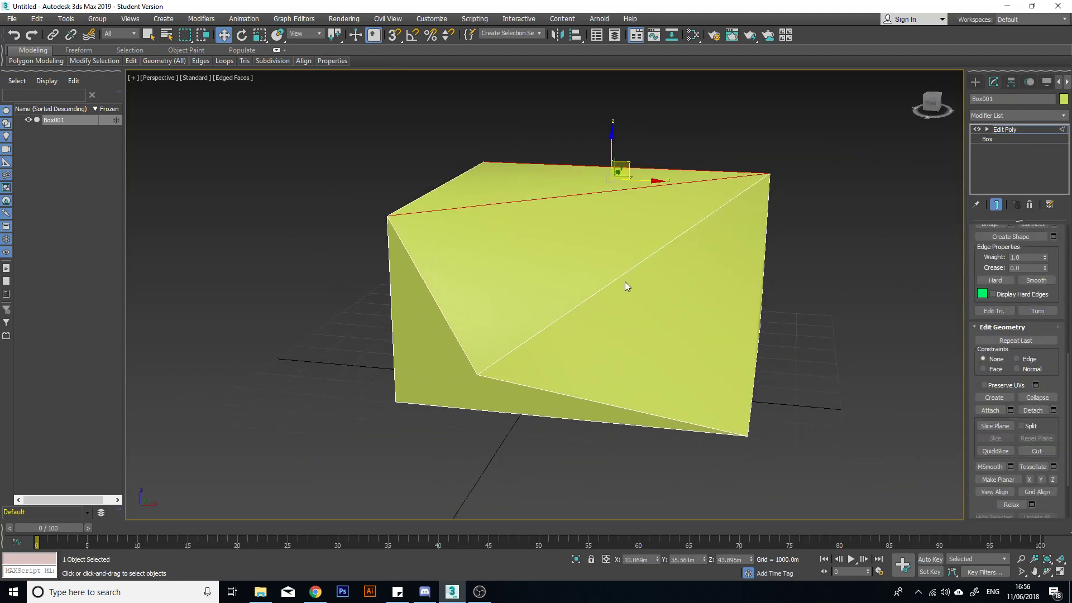
{"action": "left_click", "coordinate": [628, 276]}
{"action": "mouse_move", "coordinate": [652, 250]}
{"action": "left_mouse_down"}
{"action": "mouse_move", "coordinate": [718, 234]}
{"action": "mouse_move", "coordinate": [752, 249]}
{"action": "mouse_move", "coordinate": [648, 248]}
{"action": "left_mouse_up"}
{"action": "key", "text": "ctrl+z"}
{"action": "key", "text": "ctrl+z"}
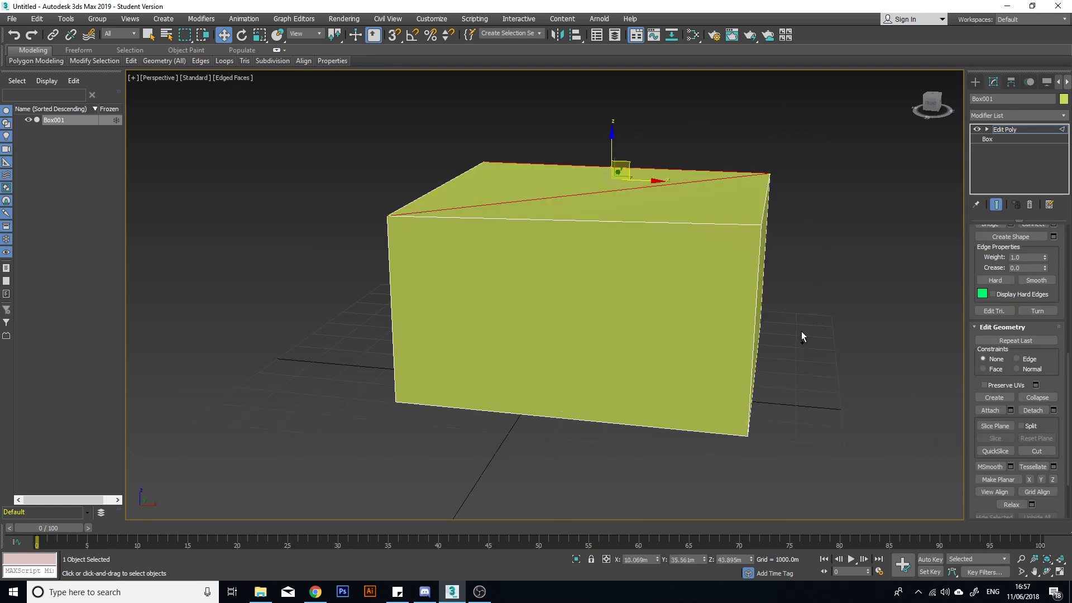
Try moving one top edge to about X 63.9 m, Z 45.0 m, then the three edges of a top triangle, and undo both moves.
{"action": "middle_click_drag", "start_coordinate": [802, 330], "coordinate": [527, 266], "text": "alt"}
{"action": "left_click", "coordinate": [518, 249]}
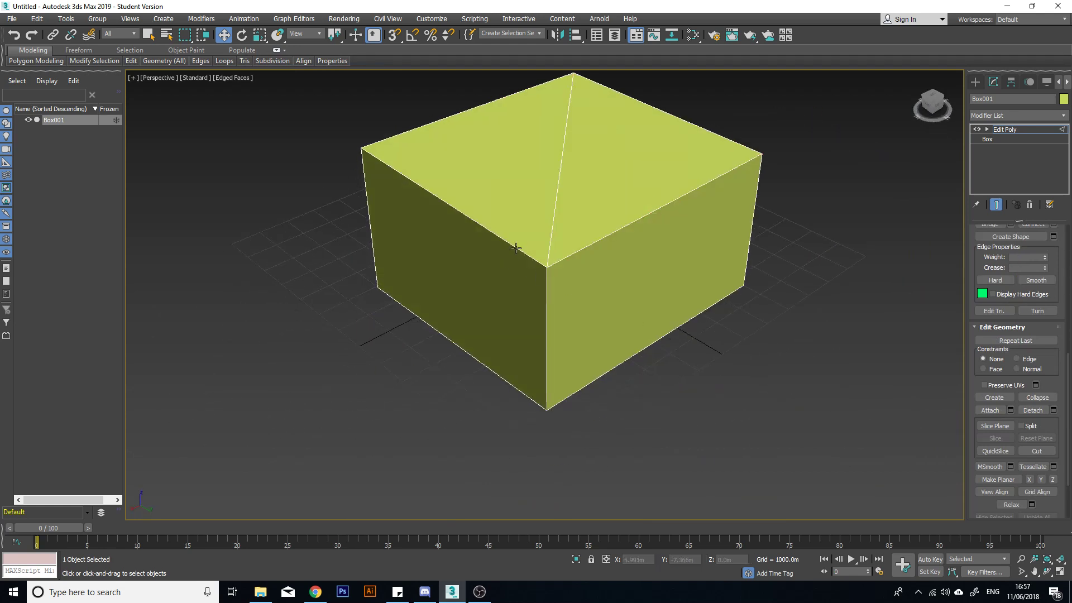
{"action": "left_click_drag", "start_coordinate": [447, 217], "coordinate": [435, 258]}
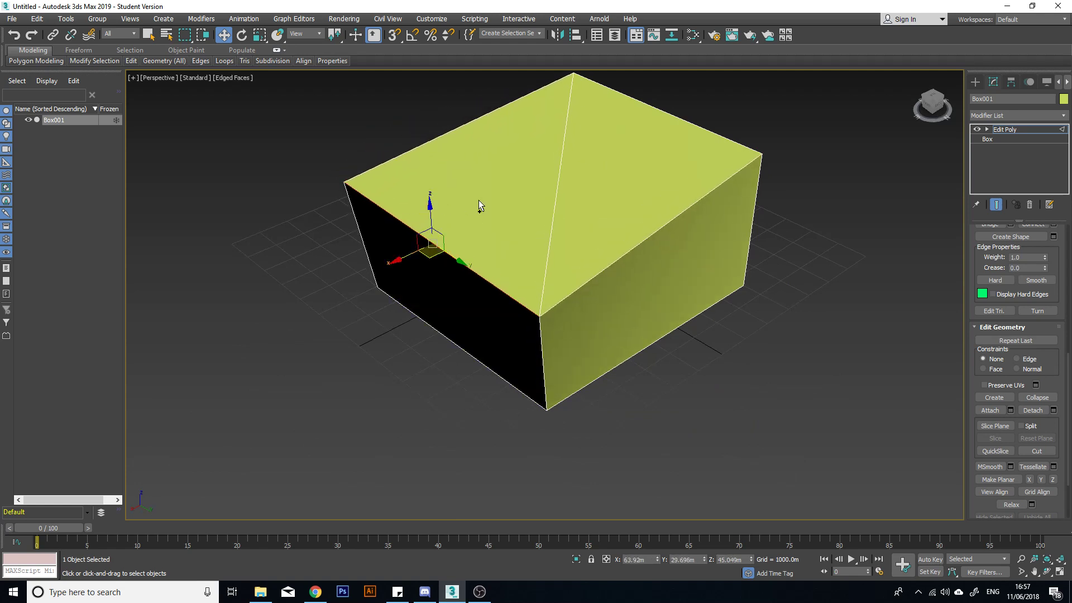
{"action": "key", "text": "ctrl+z"}
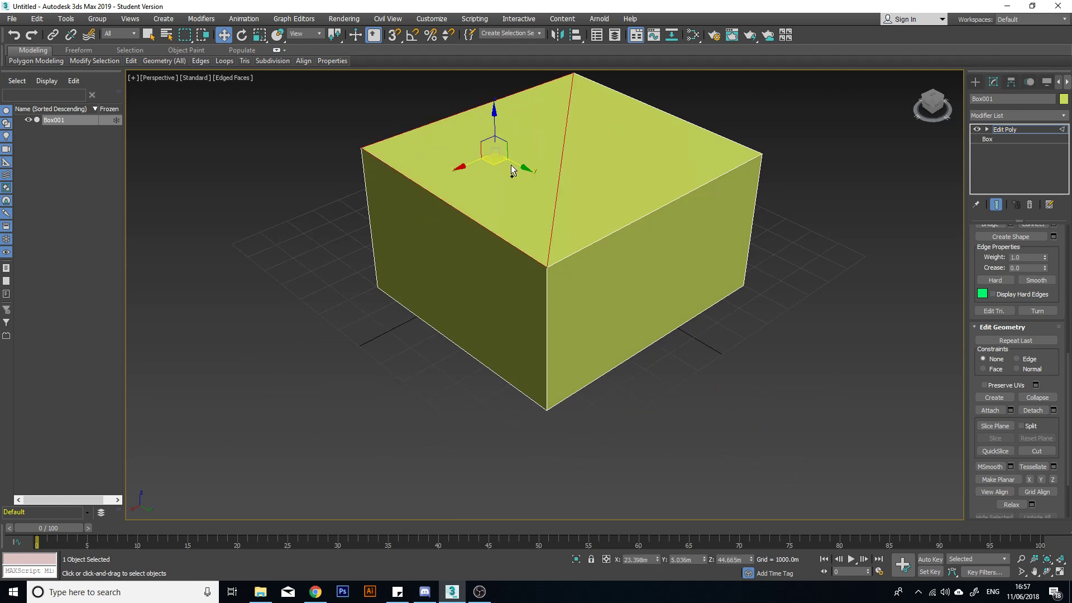
{"action": "left_click_drag", "start_coordinate": [491, 163], "coordinate": [390, 145]}
{"action": "key", "text": "ctrl+z"}
Switch to polygon level, select one triangular half of the top face, and clear the selection.
{"action": "scroll", "coordinate": [1040, 287], "scroll_direction": "up", "scroll_amount": 5}
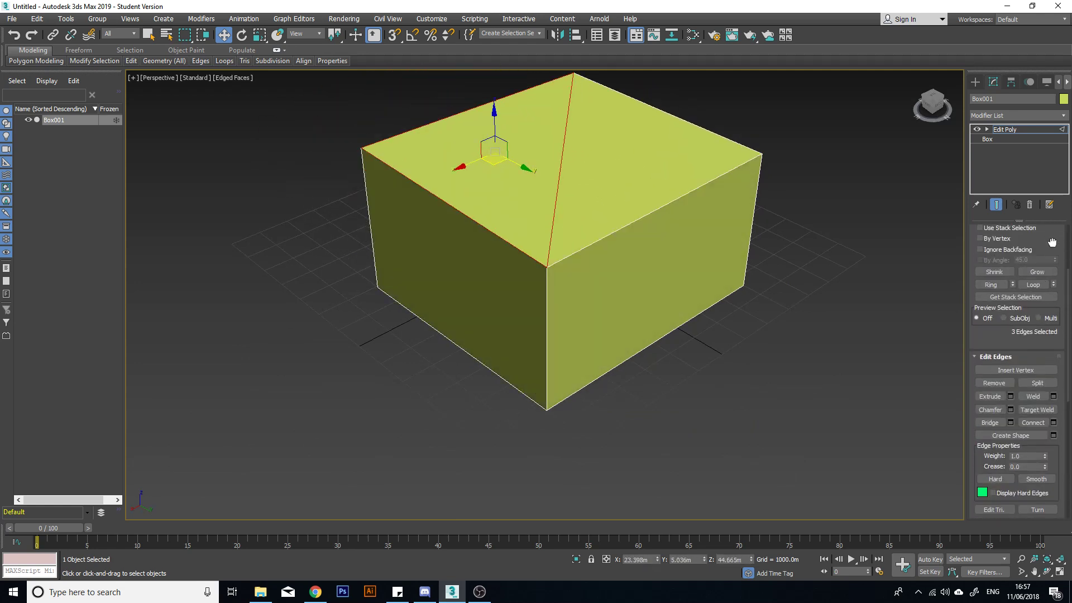
{"action": "scroll", "coordinate": [1051, 241], "scroll_direction": "up", "scroll_amount": 3}
{"action": "left_click", "coordinate": [1029, 318]}
{"action": "left_click", "coordinate": [492, 159]}
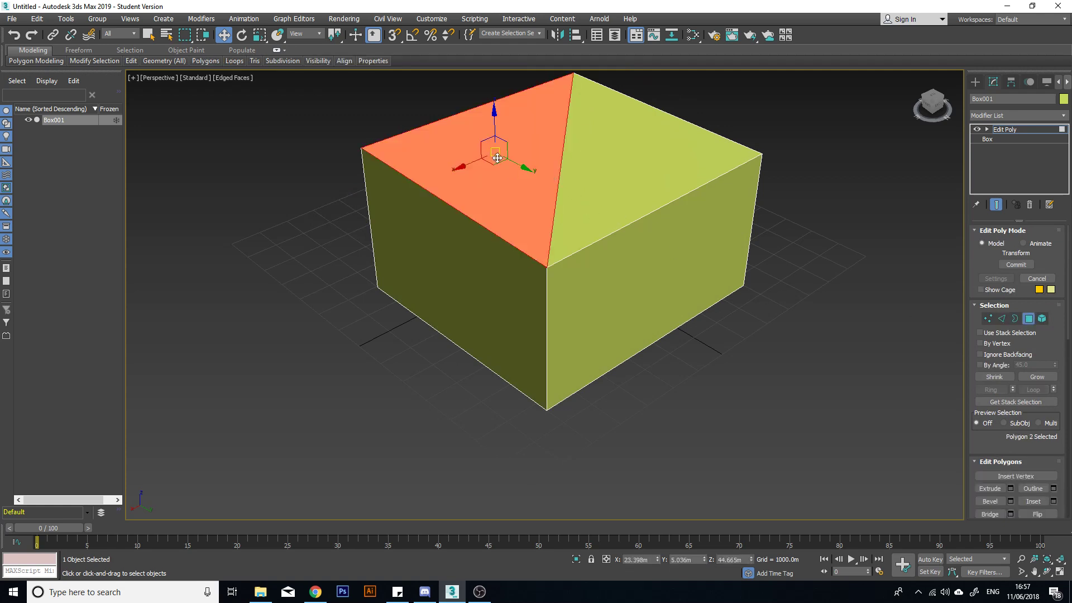
{"action": "mouse_move", "coordinate": [492, 160]}
{"action": "left_mouse_down"}
{"action": "mouse_move", "coordinate": [496, 196]}
{"action": "mouse_move", "coordinate": [492, 160]}
{"action": "left_mouse_up"}
{"action": "middle_click_drag", "start_coordinate": [581, 239], "coordinate": [765, 272], "text": "alt"}
{"action": "left_click", "coordinate": [766, 270]}
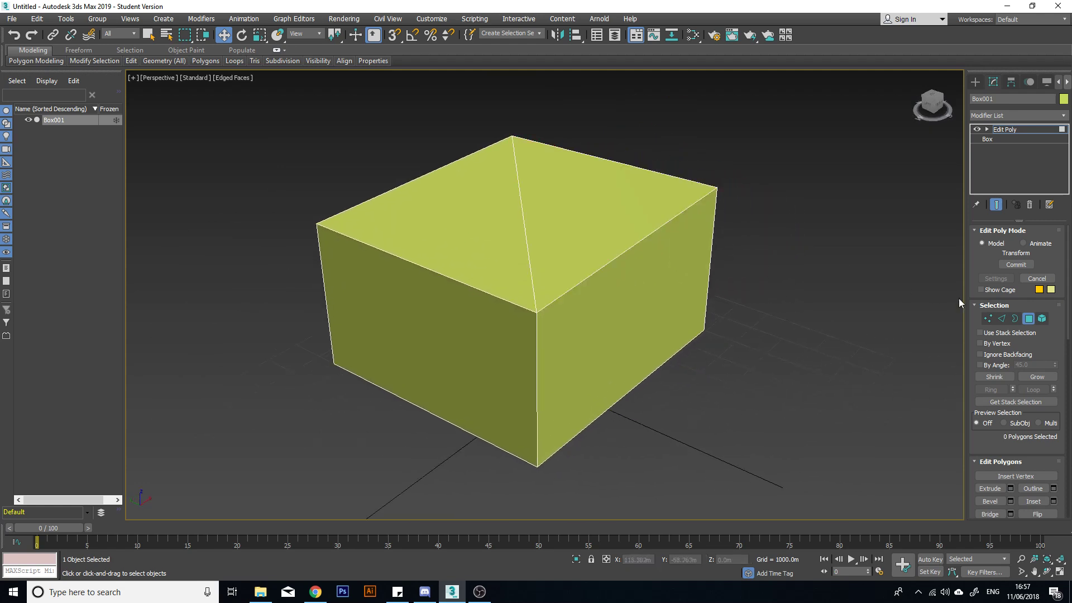
Undo the diagonal cut on the top face and return to edge level in Edit Poly.
{"action": "left_click", "coordinate": [1002, 320]}
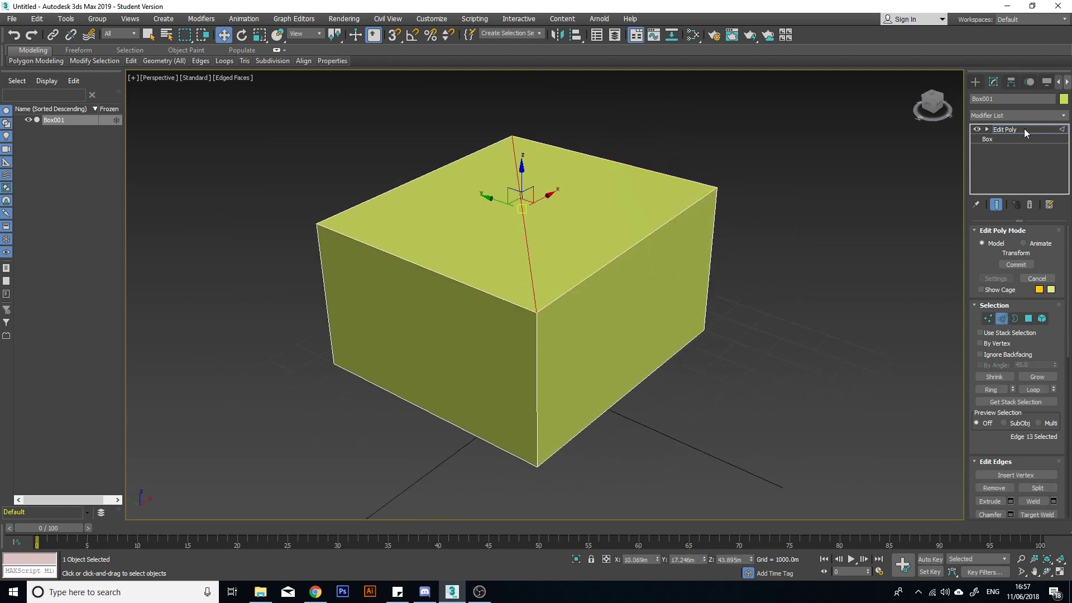
{"action": "key", "text": "ctrl+z"}
{"action": "middle_click_drag", "start_coordinate": [936, 206], "coordinate": [1017, 167], "text": "alt"}
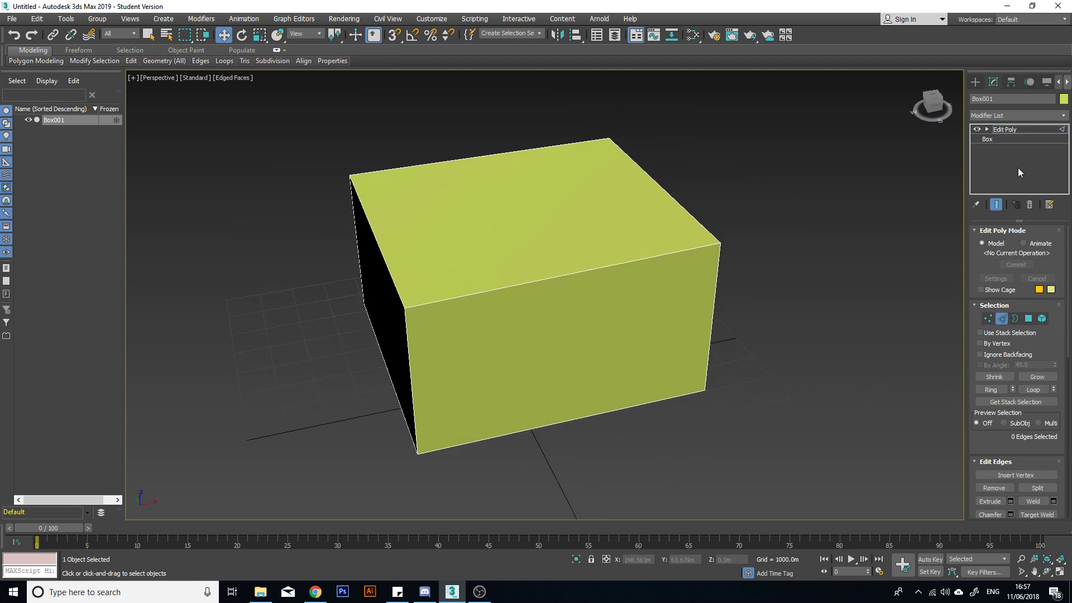
{"action": "left_click", "coordinate": [1011, 129]}
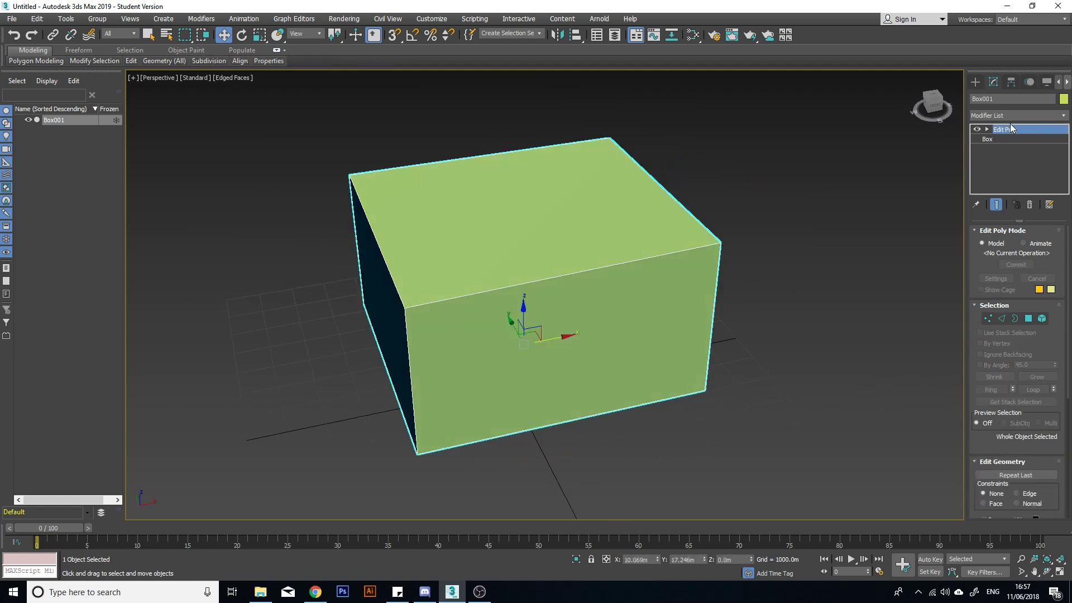
{"action": "key", "text": "2"}
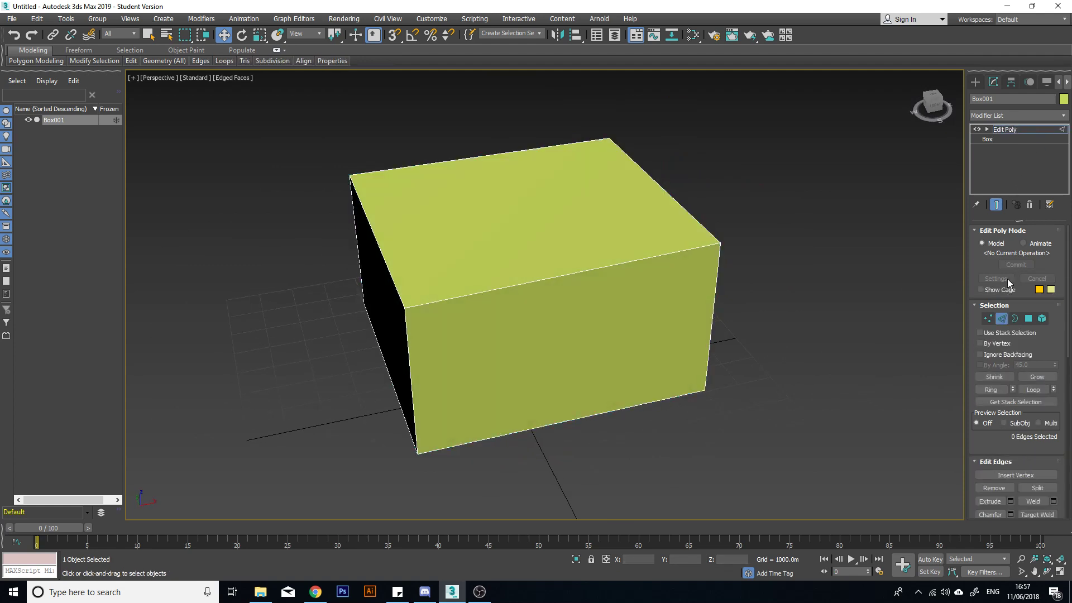
Distort the box by moving several of its edges, shifting one top edge by about -60.2 m in X and -17.8 m in Z.
{"action": "middle_click_drag", "start_coordinate": [671, 208], "coordinate": [660, 168], "text": "alt"}
{"action": "left_click_drag", "start_coordinate": [673, 171], "coordinate": [500, 200]}
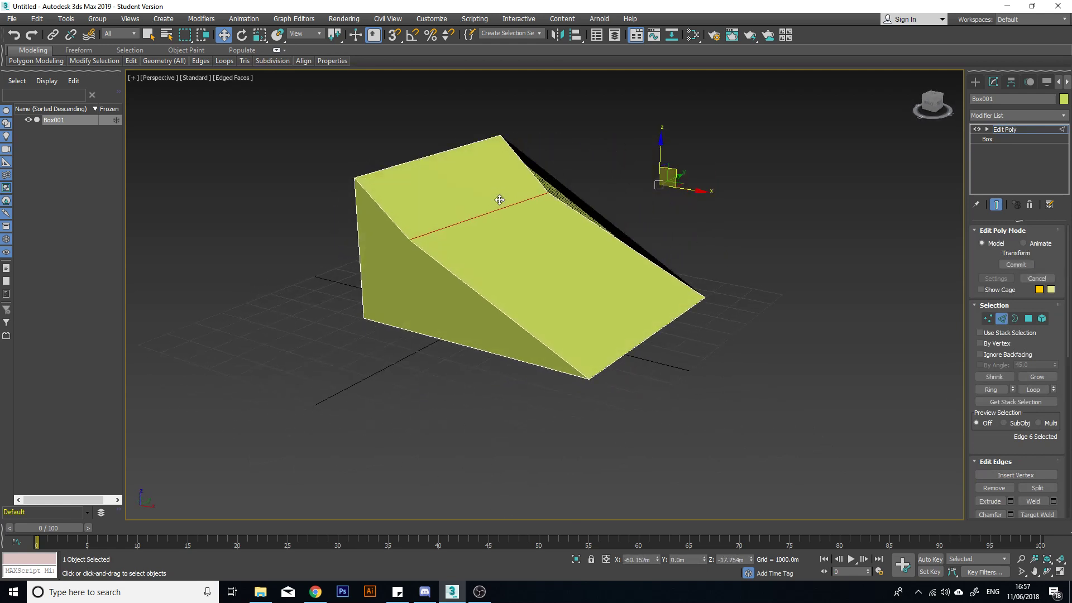
{"action": "middle_click_drag", "start_coordinate": [406, 161], "coordinate": [549, 212], "text": "alt"}
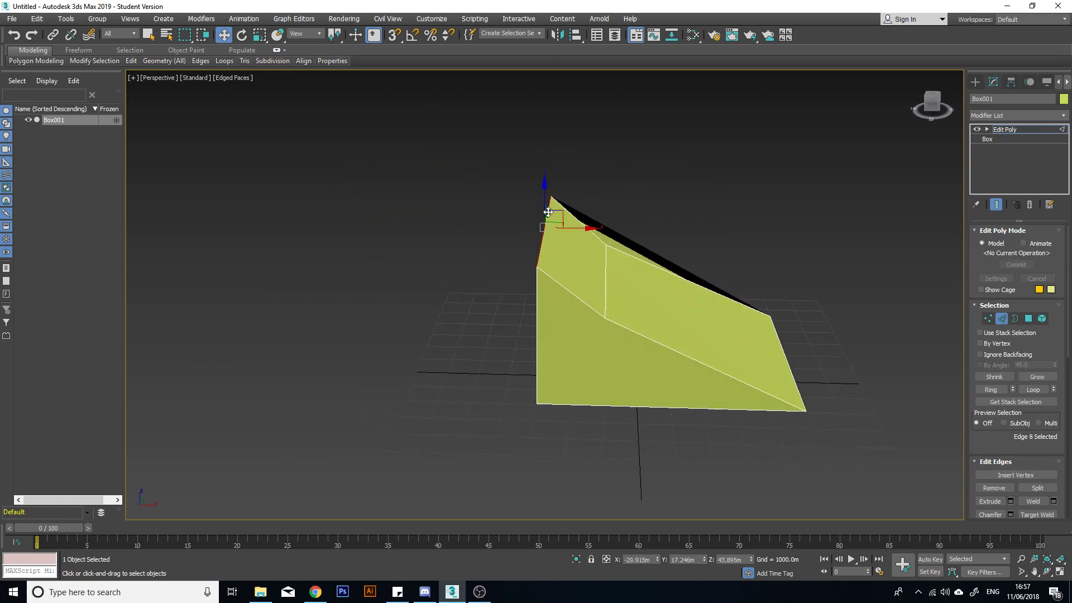
{"action": "left_click_drag", "start_coordinate": [555, 212], "coordinate": [915, 111]}
{"action": "left_click_drag", "start_coordinate": [737, 408], "coordinate": [700, 245]}
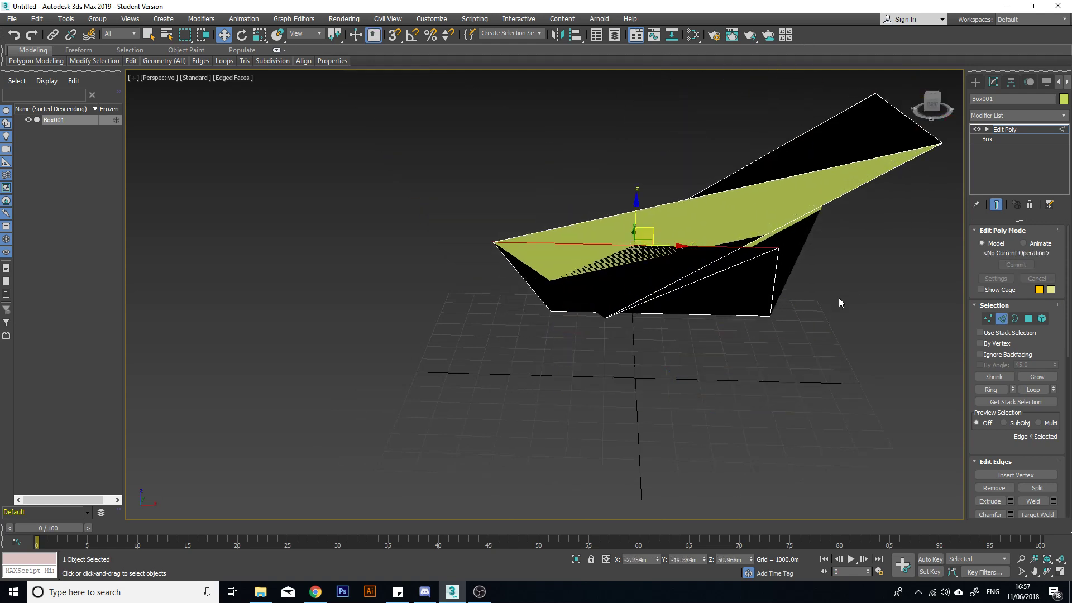
{"action": "middle_click_drag", "start_coordinate": [839, 297], "coordinate": [755, 259], "text": "alt"}
Delete the Edit Poly modifier from the distorted box.
{"action": "left_click", "coordinate": [1007, 130]}
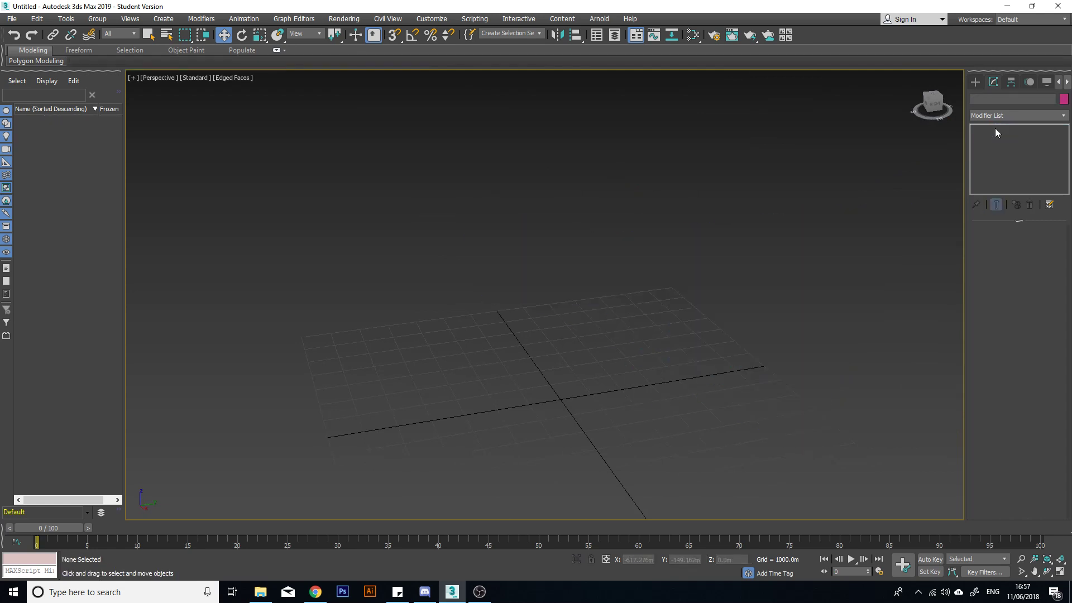
{"action": "right_click", "coordinate": [998, 131]}
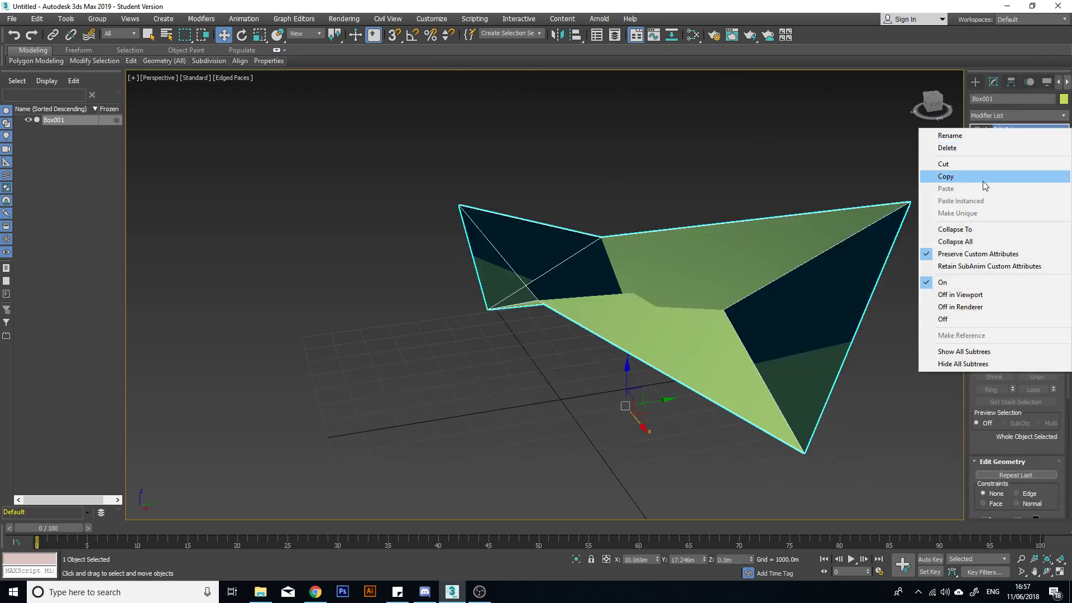
{"action": "left_click", "coordinate": [993, 148]}
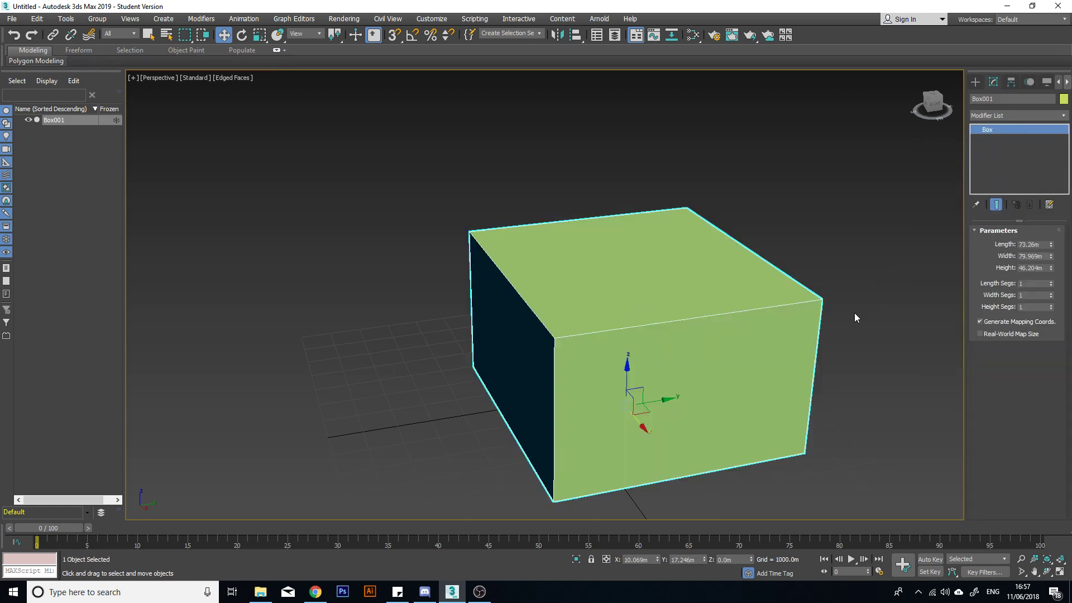
{"action": "left_click", "coordinate": [745, 250]}
{"action": "middle_click_drag", "start_coordinate": [610, 351], "coordinate": [743, 334], "text": "alt"}
{"action": "middle_click_drag", "start_coordinate": [416, 359], "coordinate": [637, 294]}
{"action": "left_click", "coordinate": [749, 277]}
{"action": "middle_click_drag", "start_coordinate": [810, 296], "coordinate": [1000, 192], "text": "alt"}
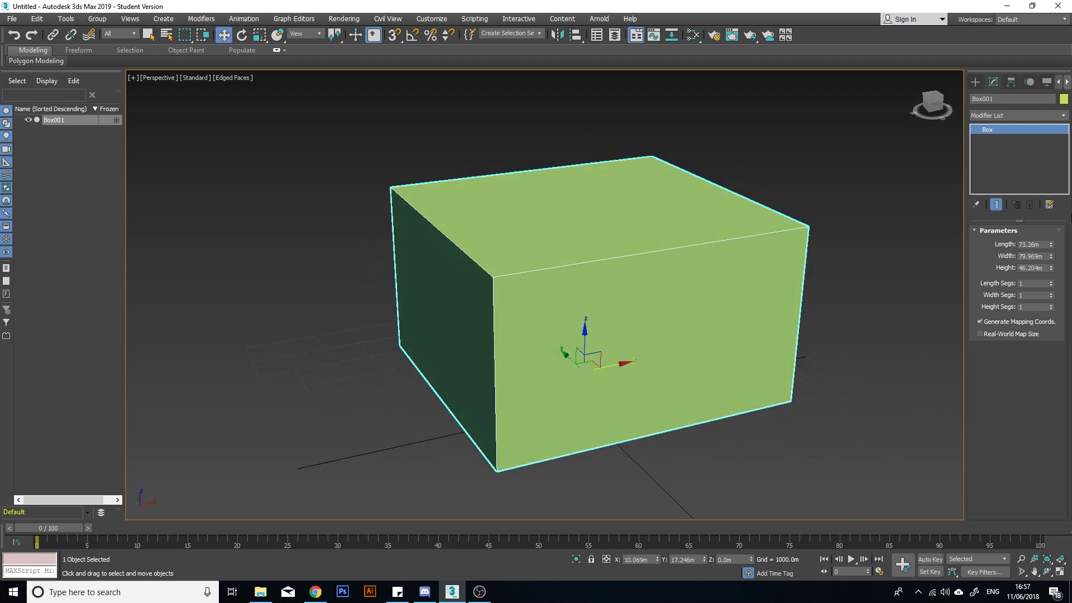
Create a sphere with a radius of about 48.7 m beside the box.
{"action": "left_click", "coordinate": [978, 80]}
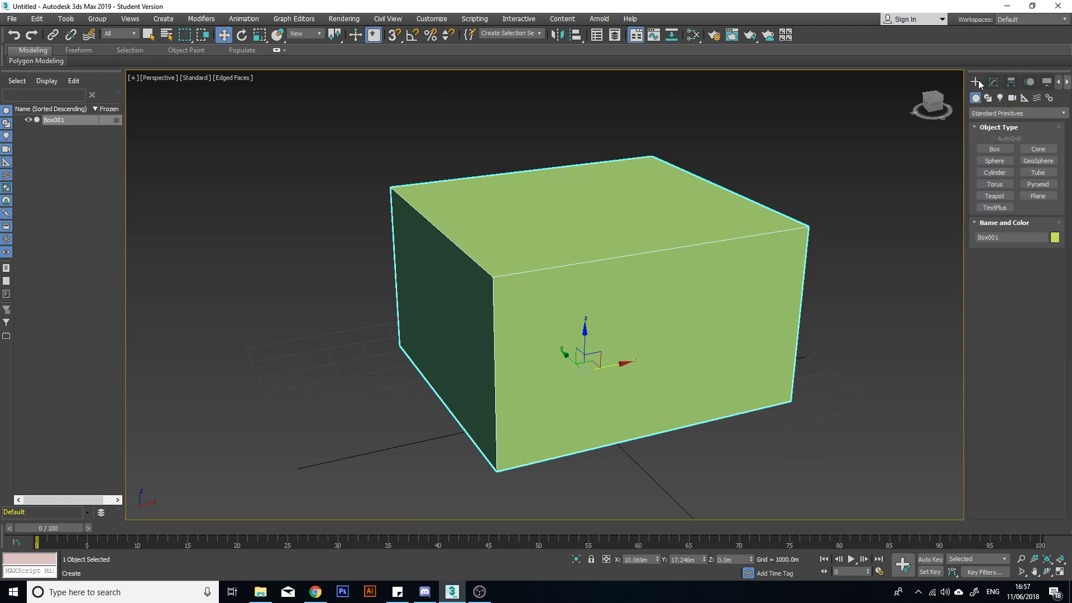
{"action": "middle_click_drag", "start_coordinate": [854, 189], "coordinate": [637, 292], "text": "alt"}
{"action": "scroll", "coordinate": [776, 286], "scroll_direction": "down", "scroll_amount": 3}
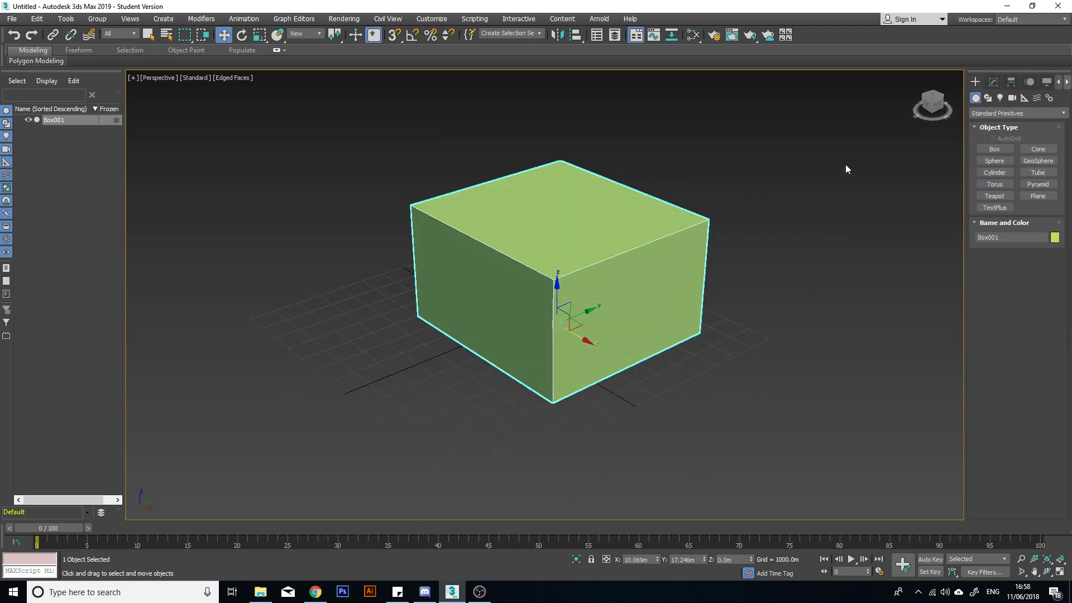
{"action": "left_click", "coordinate": [1003, 161]}
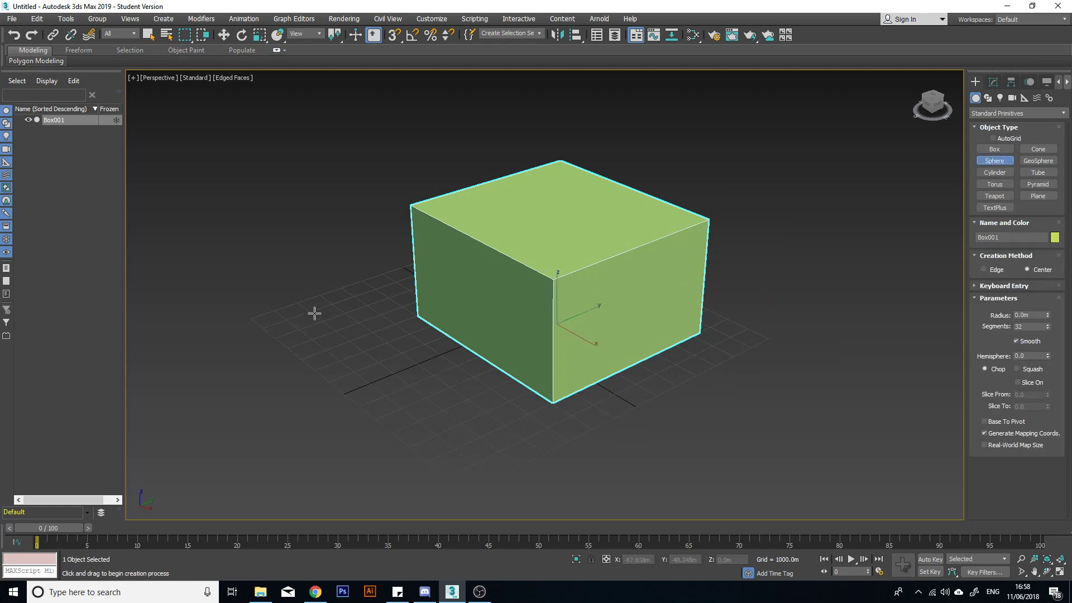
{"action": "left_click_drag", "start_coordinate": [254, 313], "coordinate": [374, 293]}
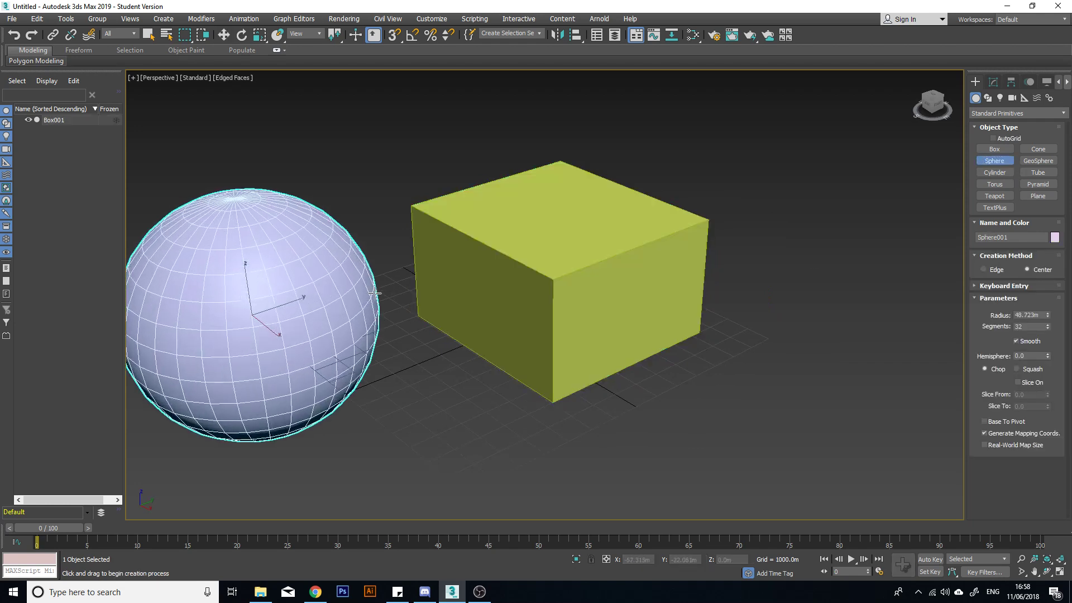
Create a cone beside the box with a base radius of about 63.5 m, top radius about 4.8 m and height about 62.4 m.
{"action": "middle_click_drag", "start_coordinate": [462, 292], "coordinate": [501, 284]}
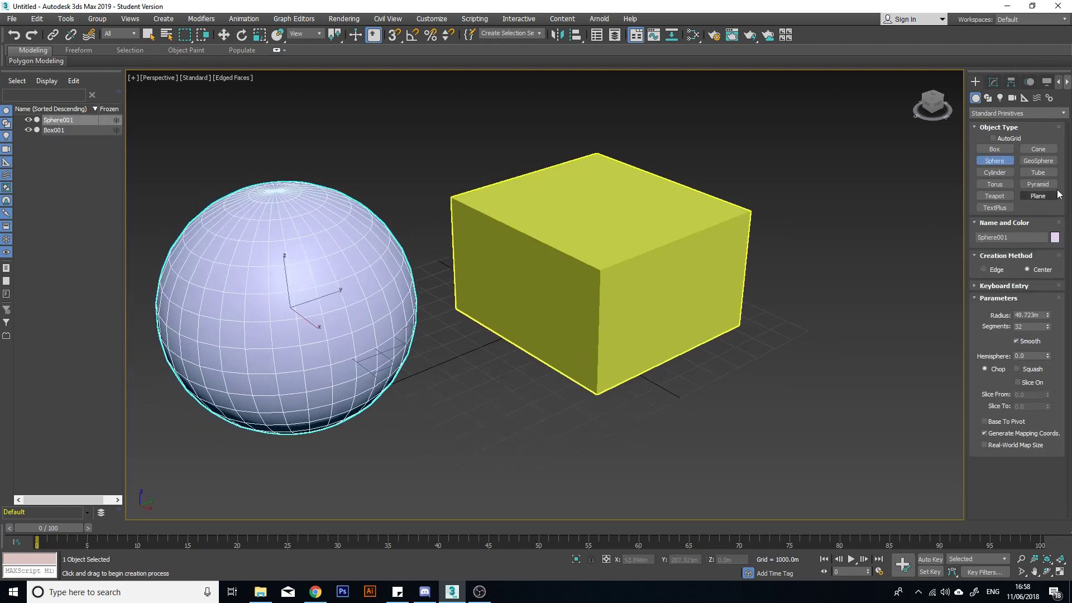
{"action": "left_click", "coordinate": [1038, 149]}
{"action": "left_click_drag", "start_coordinate": [782, 311], "coordinate": [919, 293]}
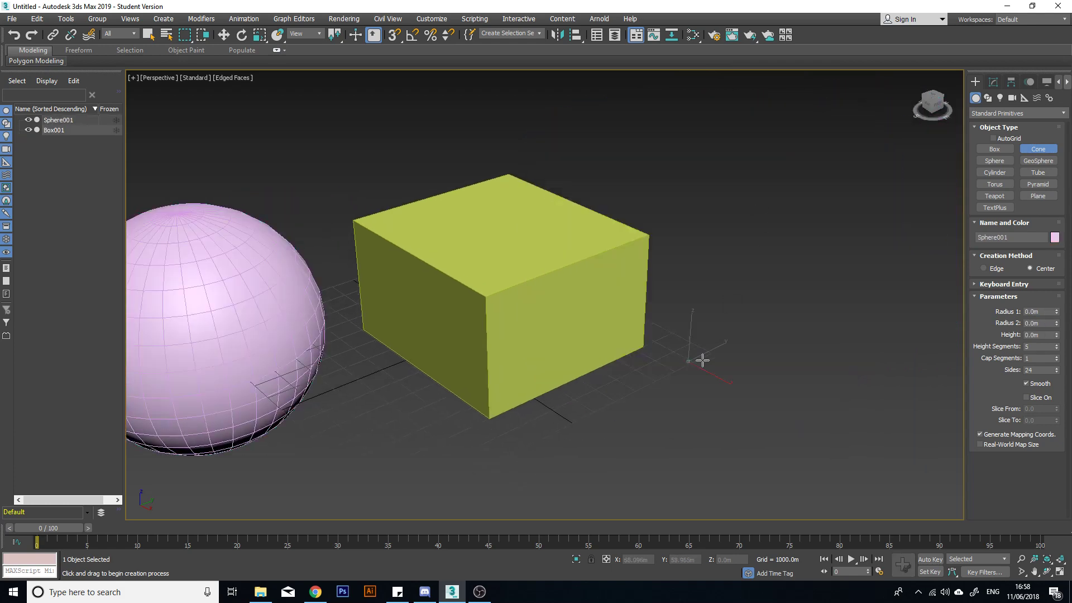
{"action": "left_click_drag", "start_coordinate": [699, 359], "coordinate": [870, 363]}
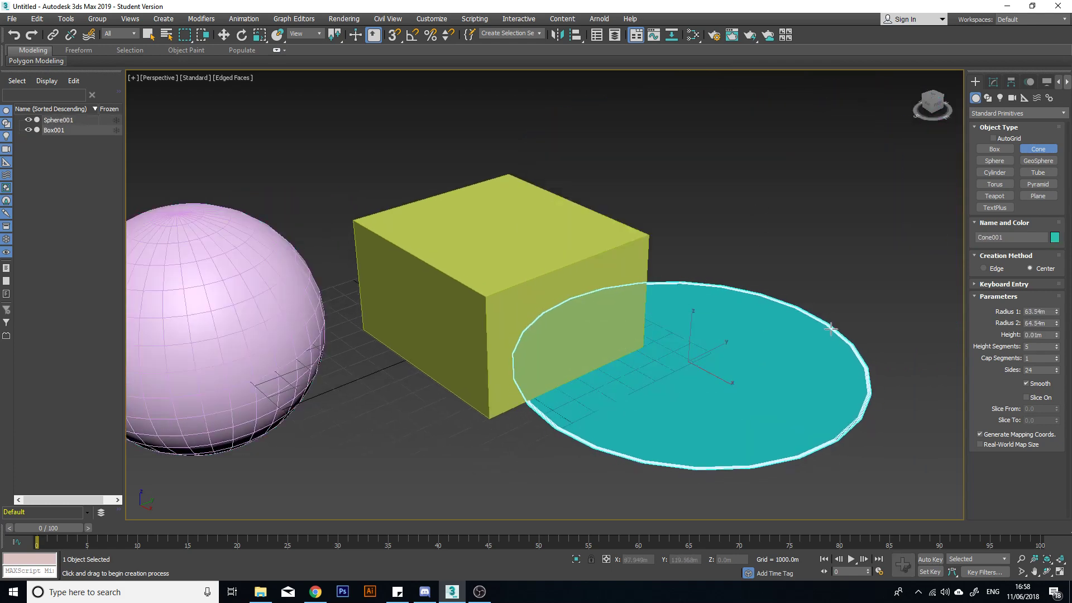
{"action": "left_click", "coordinate": [856, 150]}
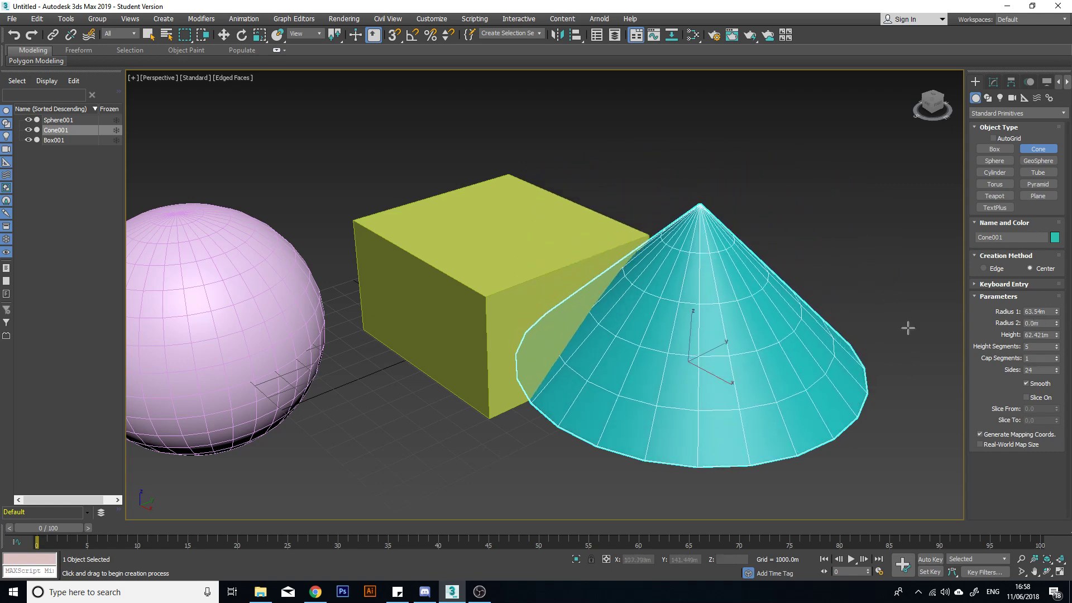
{"action": "middle_click_drag", "start_coordinate": [905, 319], "coordinate": [883, 352], "text": "alt"}
{"action": "scroll", "coordinate": [876, 348], "scroll_direction": "down", "scroll_amount": 5}
{"action": "middle_click_drag", "start_coordinate": [754, 321], "coordinate": [656, 308]}
{"action": "scroll", "coordinate": [655, 309], "scroll_direction": "up", "scroll_amount": 3}
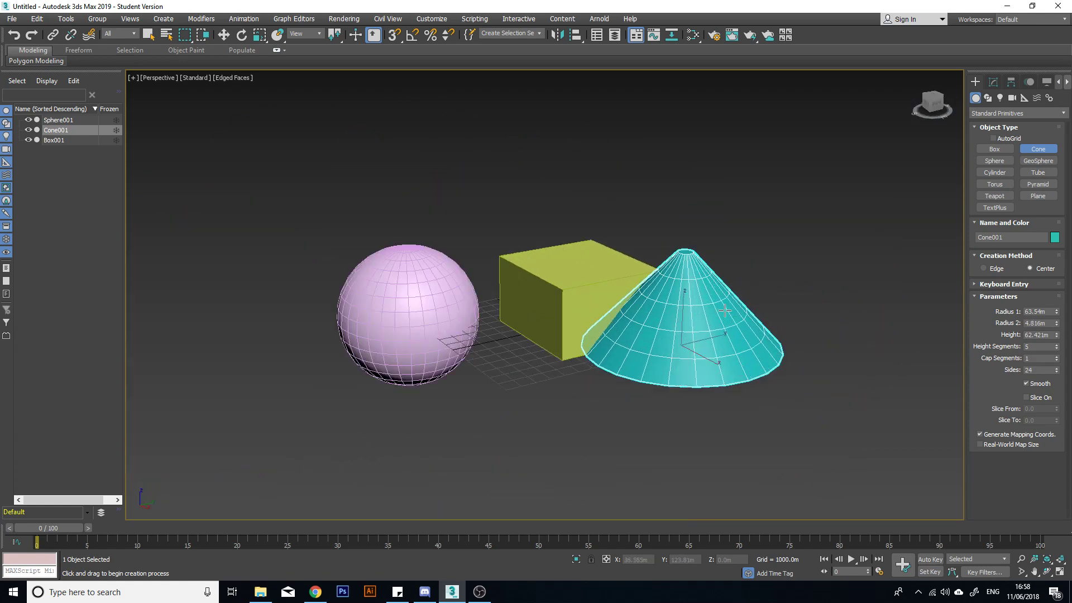
{"action": "right_click", "coordinate": [659, 308]}
Create a cylinder between the sphere and the cone with a radius of about 34.3 m and a height of about 129.7 m.
{"action": "left_click", "coordinate": [994, 172]}
{"action": "left_click_drag", "start_coordinate": [517, 360], "coordinate": [575, 362]}
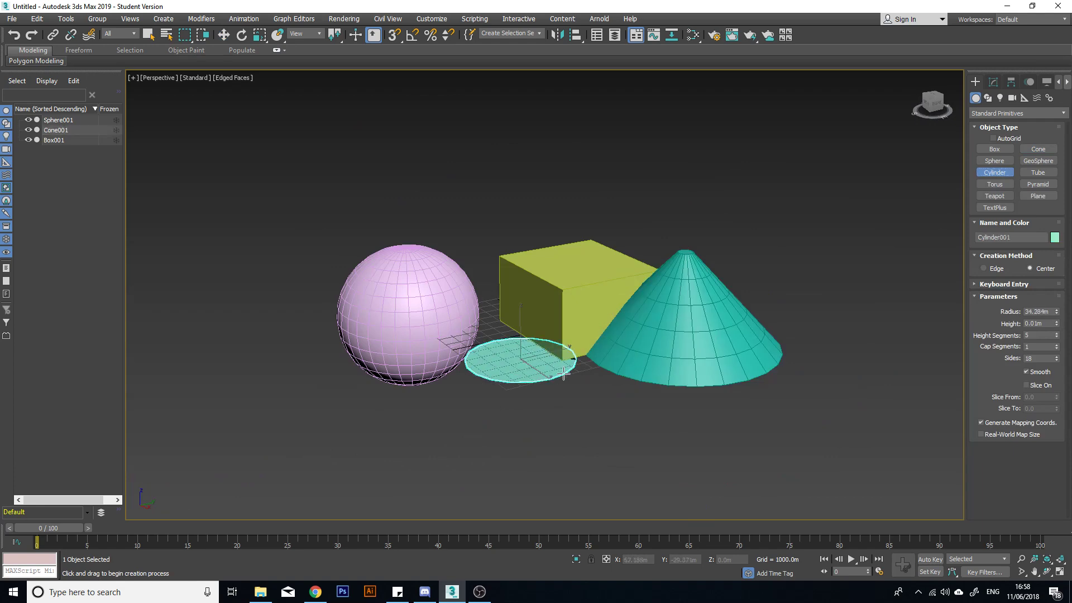
{"action": "middle_click_drag", "start_coordinate": [797, 241], "coordinate": [618, 251], "text": "alt"}
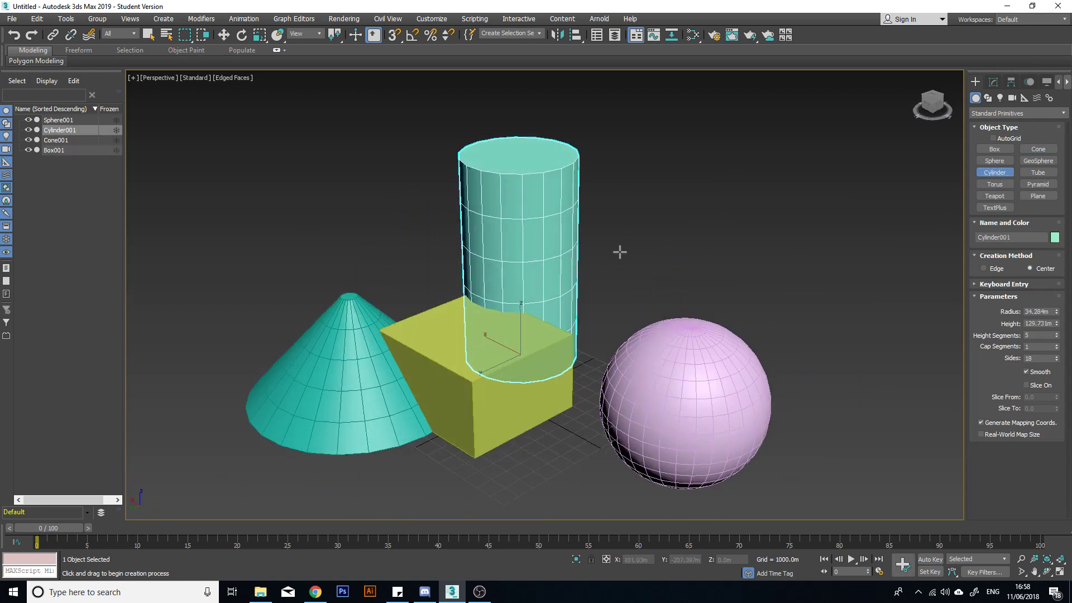
{"action": "right_click", "coordinate": [619, 252]}
{"action": "middle_click_drag", "start_coordinate": [628, 295], "coordinate": [594, 364]}
{"action": "scroll", "coordinate": [656, 259], "scroll_direction": "down", "scroll_amount": 3}
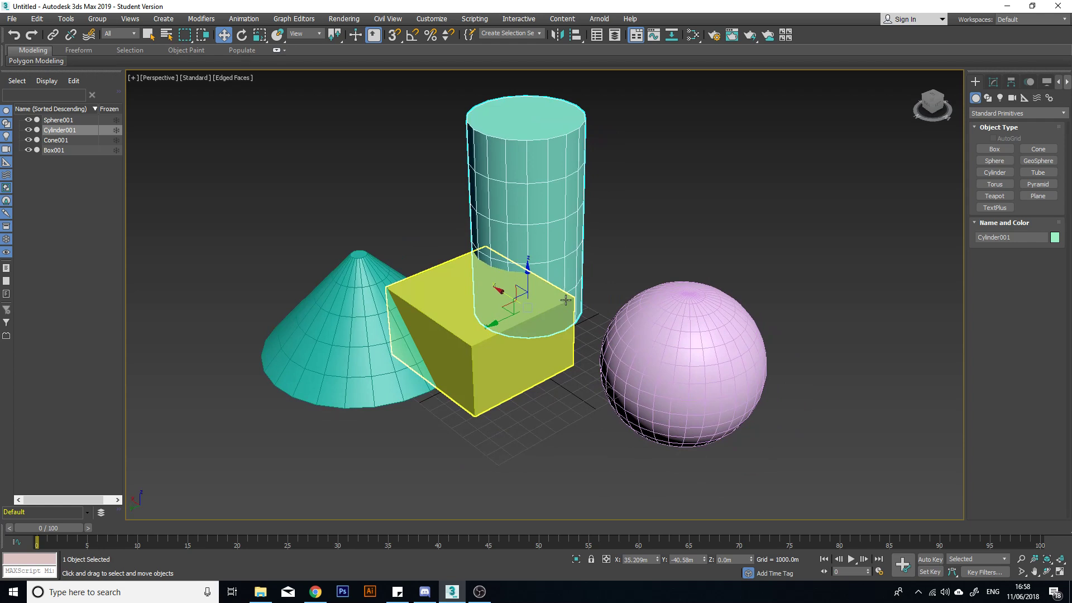